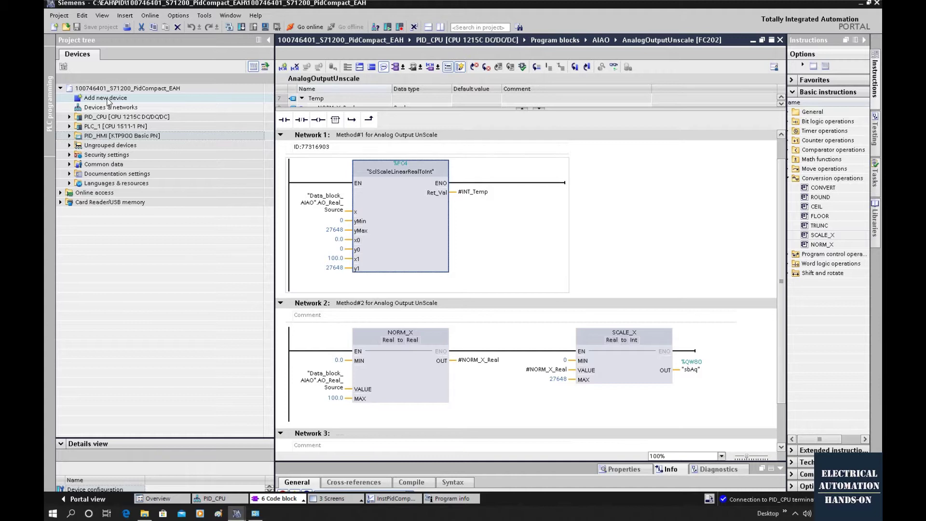
Step: Add a 7" TP700 Comfort HMI panel, article 6AV2 124-0GC01-0AX0, as a new device in the project
{"action": "double_click", "coordinate": [107, 99]}
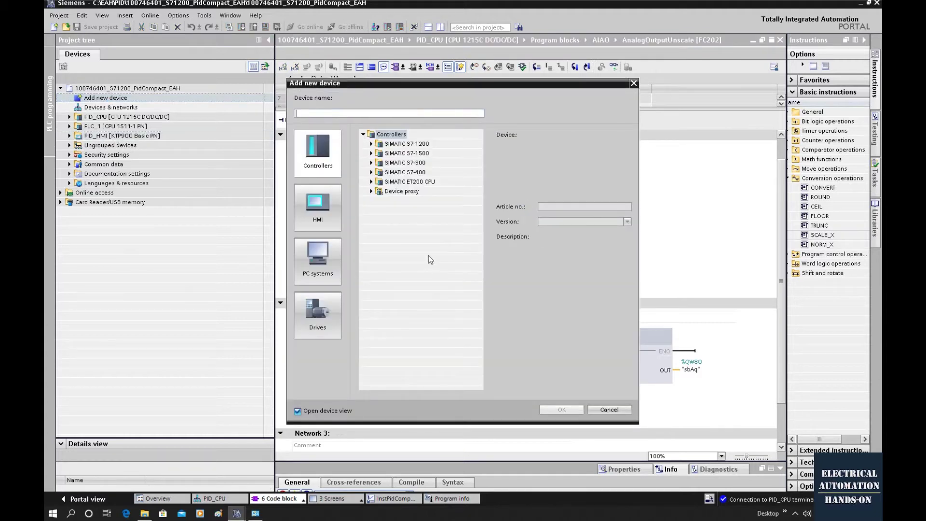
{"action": "left_click", "coordinate": [322, 223]}
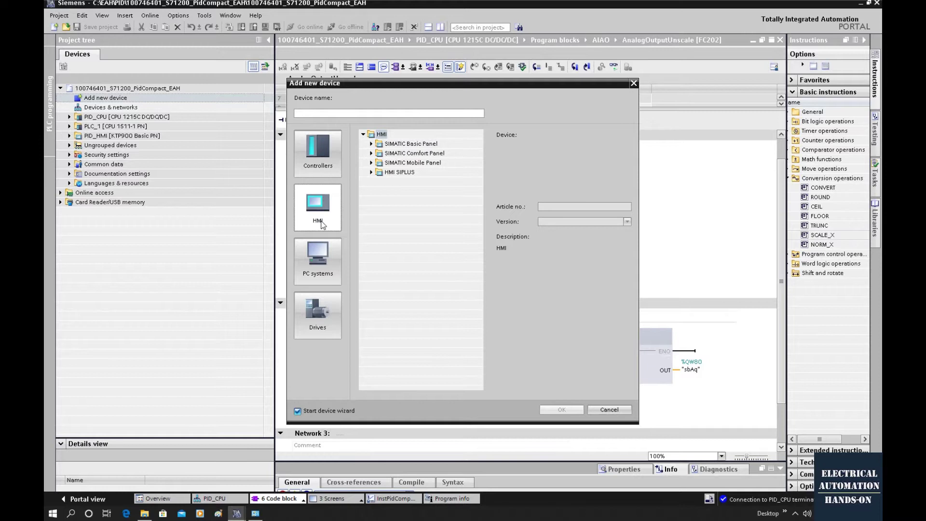
{"action": "left_click", "coordinate": [371, 152]}
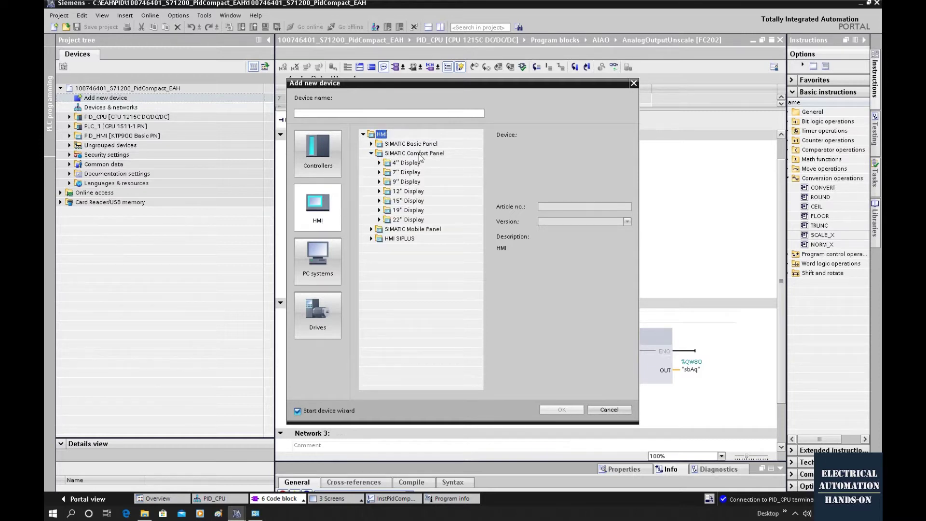
{"action": "left_click", "coordinate": [417, 153]}
{"action": "left_click", "coordinate": [379, 172]}
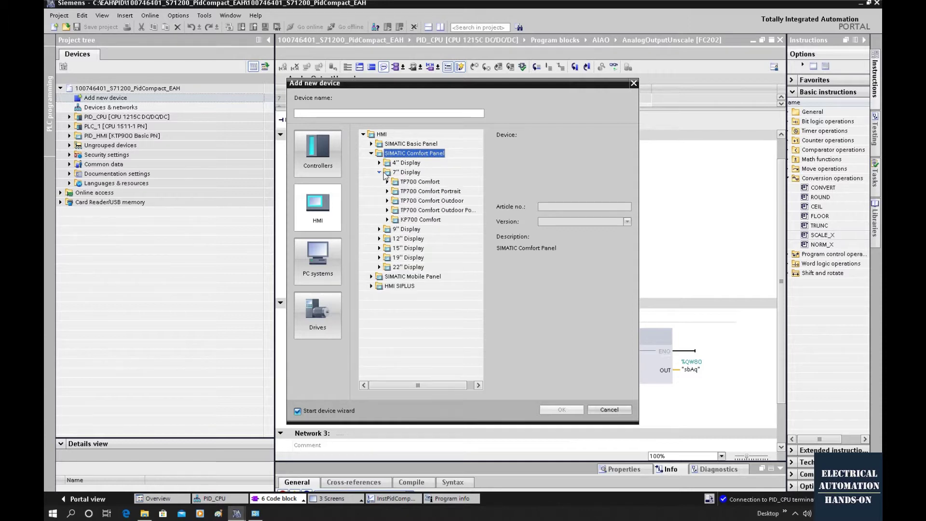
{"action": "left_click", "coordinate": [427, 182]}
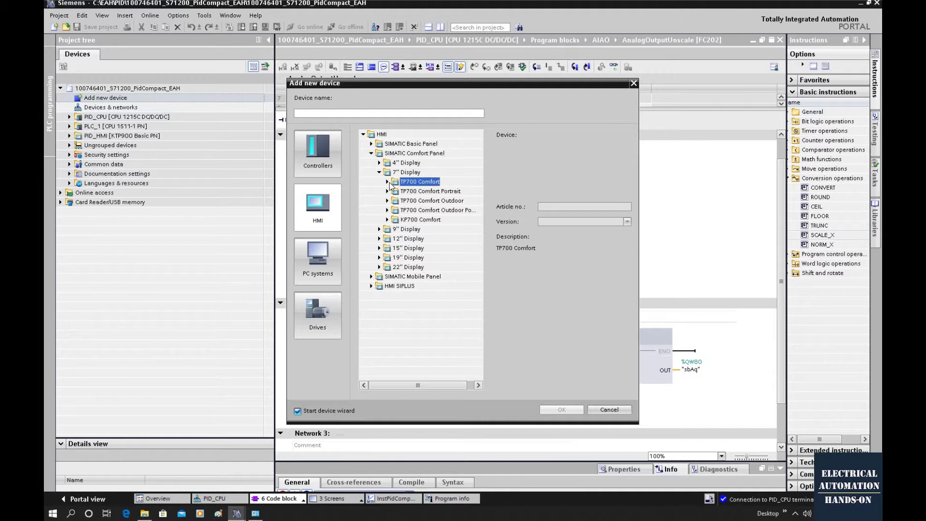
{"action": "double_click", "coordinate": [412, 183]}
{"action": "left_click", "coordinate": [431, 191]}
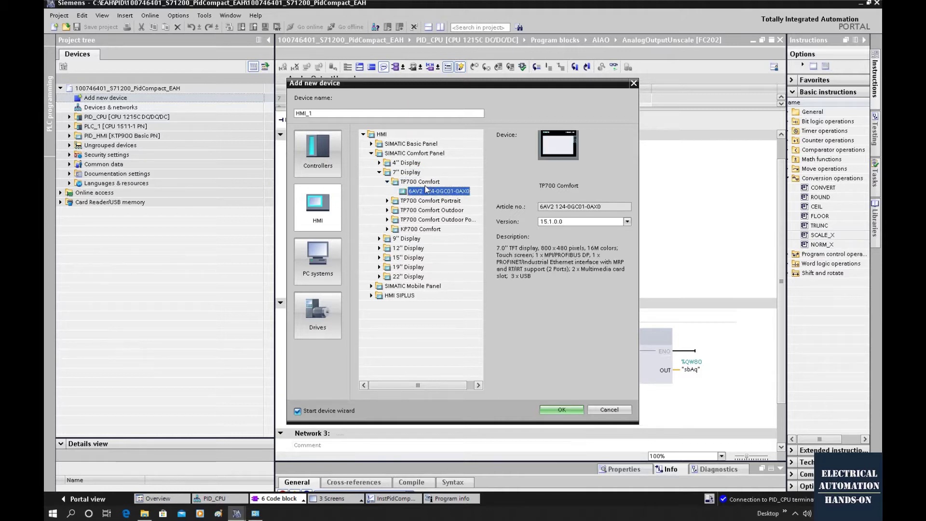
{"action": "left_click", "coordinate": [561, 410]}
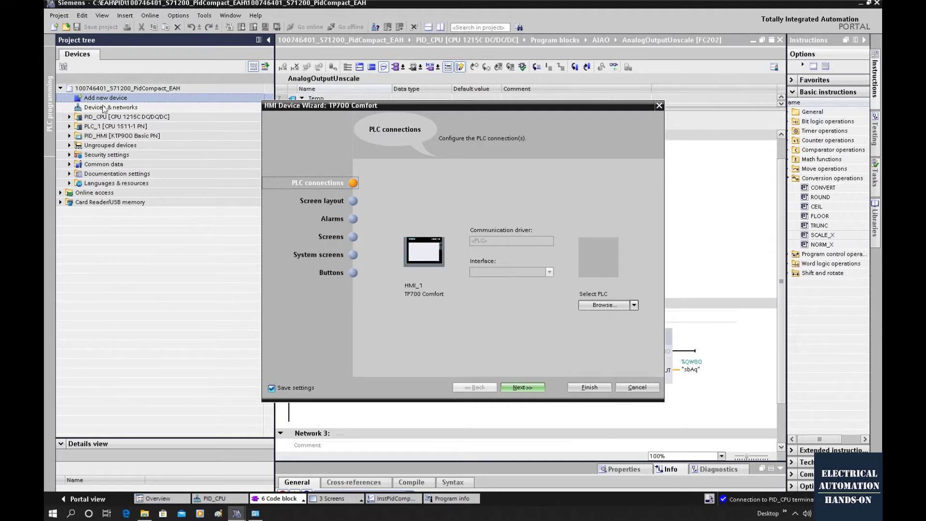
Step: Connect the new HMI to the controller PID_CPU in the device wizard's PLC connections
{"action": "left_click", "coordinate": [600, 306]}
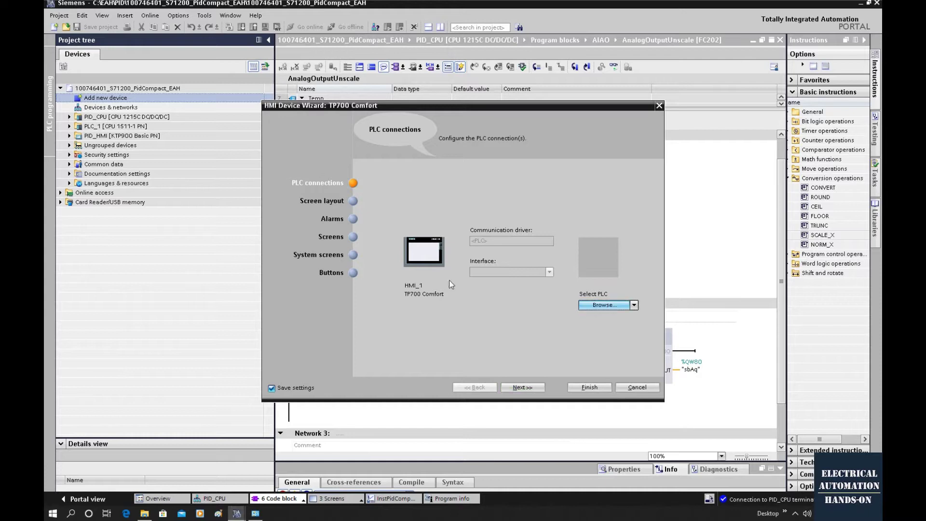
{"action": "left_click_drag", "start_coordinate": [670, 330], "coordinate": [702, 334]}
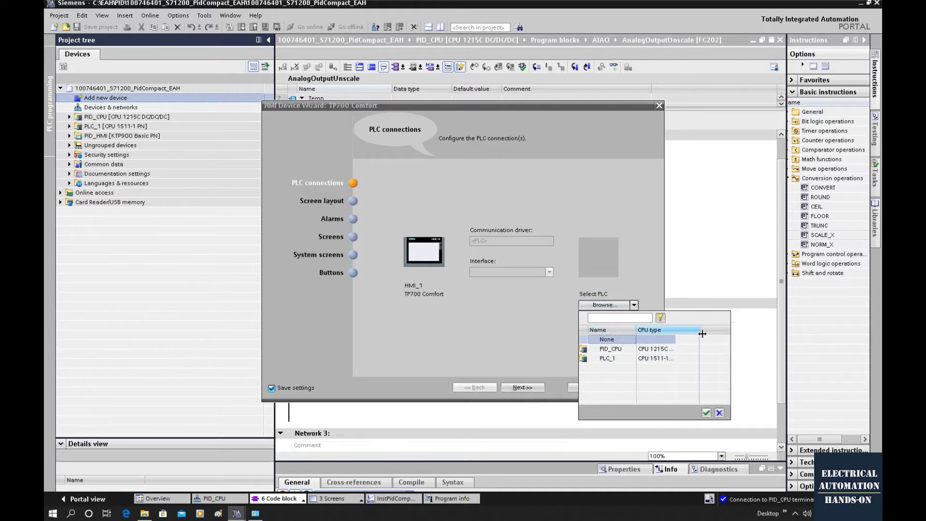
{"action": "left_click", "coordinate": [667, 349]}
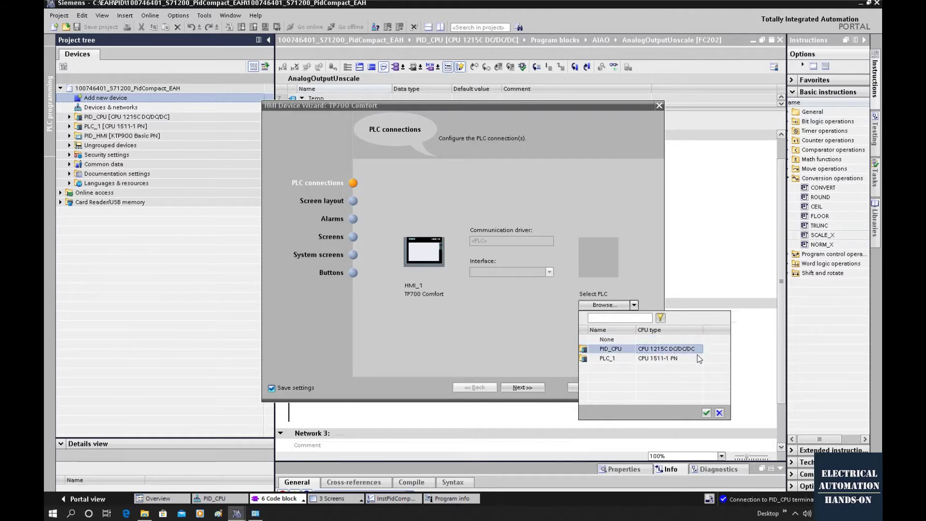
{"action": "left_click", "coordinate": [706, 413]}
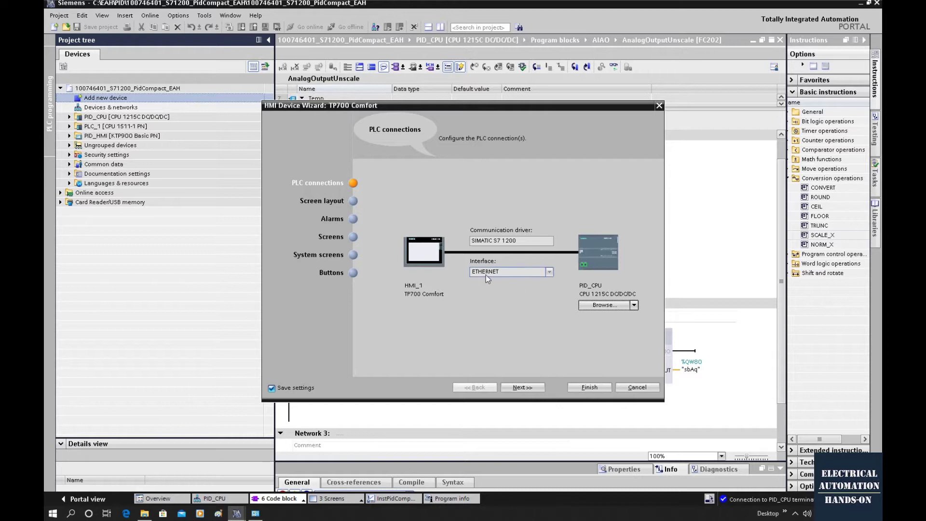
{"action": "left_click", "coordinate": [520, 386]}
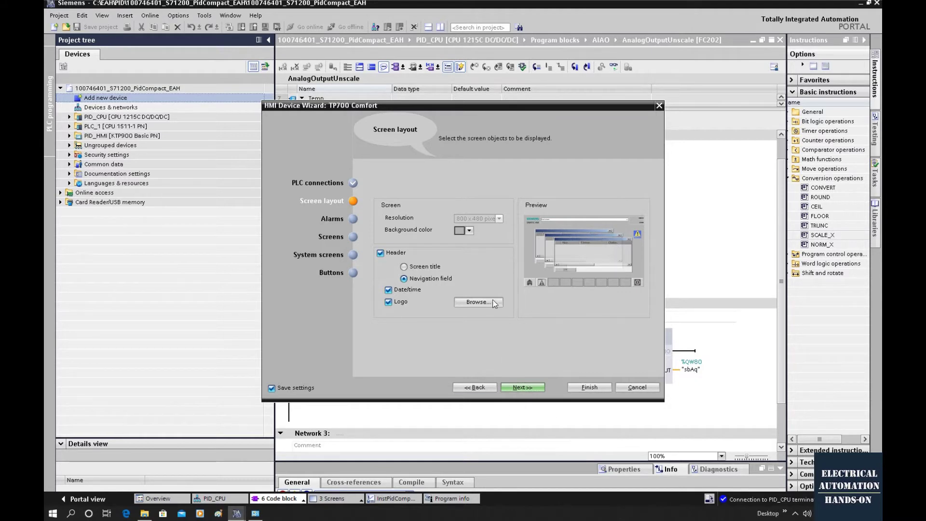
Step: Accept the default screen layout and alarm settings, and add three screens under the root screen
{"action": "left_click", "coordinate": [522, 387]}
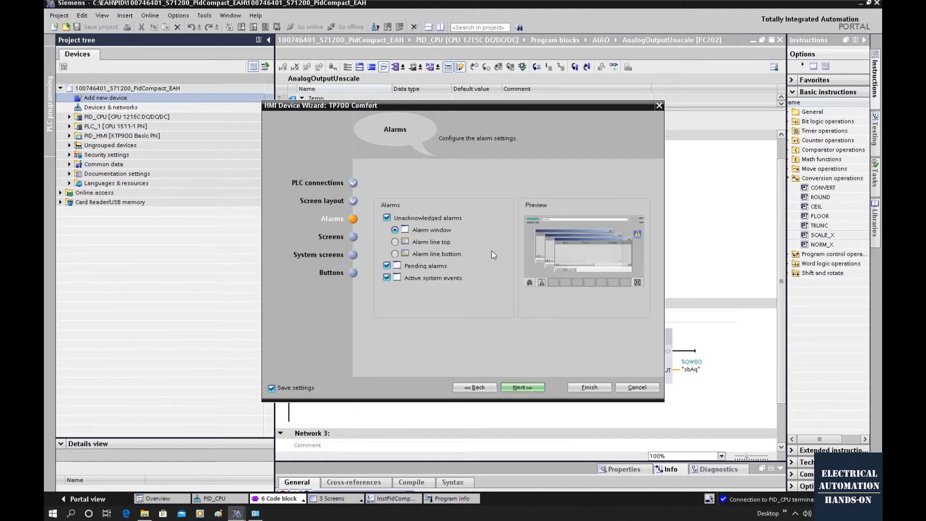
{"action": "left_click", "coordinate": [534, 387]}
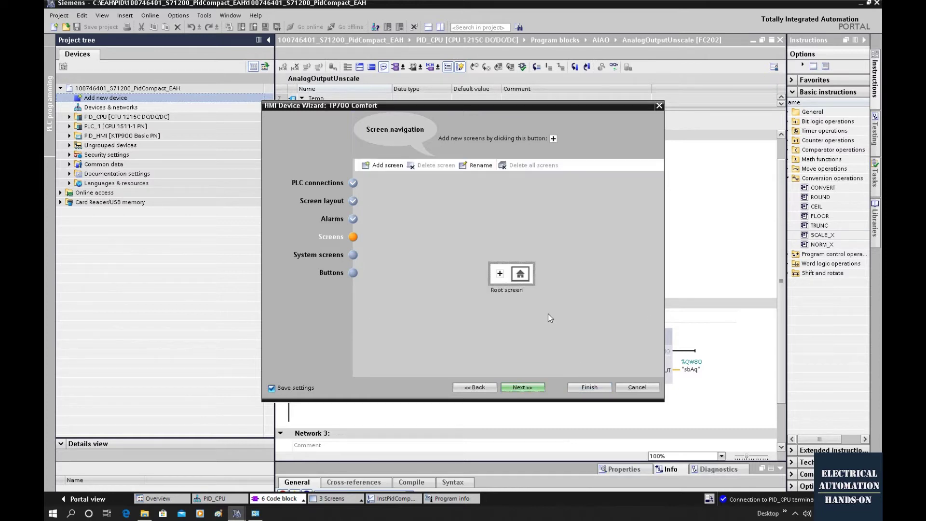
{"action": "left_click", "coordinate": [499, 273]}
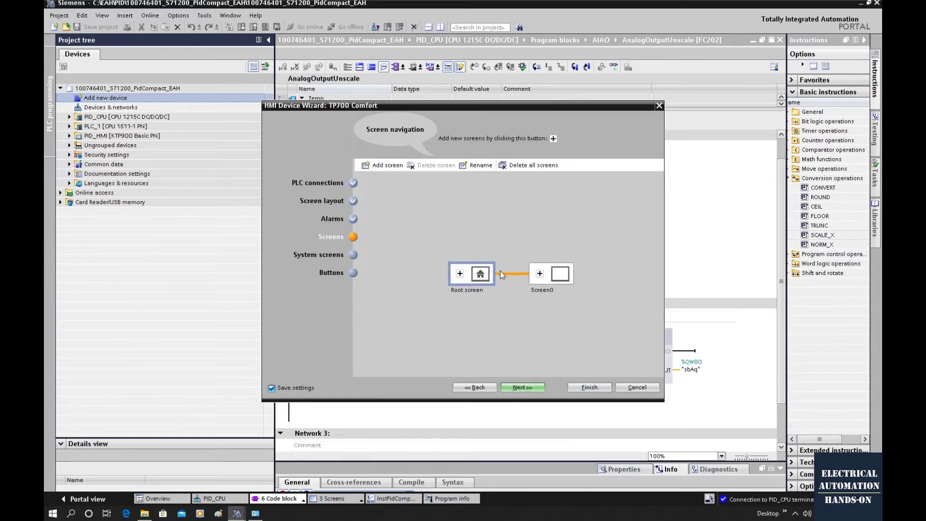
{"action": "left_click", "coordinate": [460, 273]}
{"action": "left_click", "coordinate": [460, 273]}
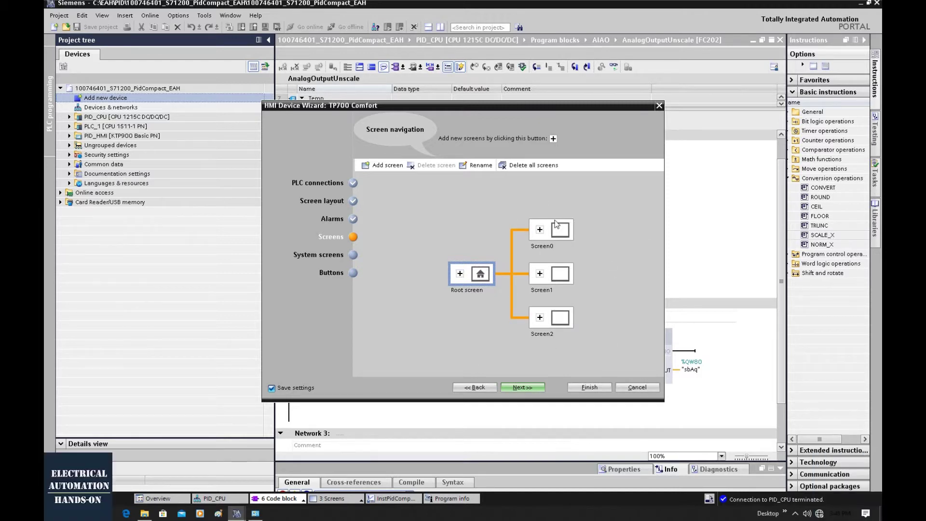
{"action": "left_click", "coordinate": [519, 387]}
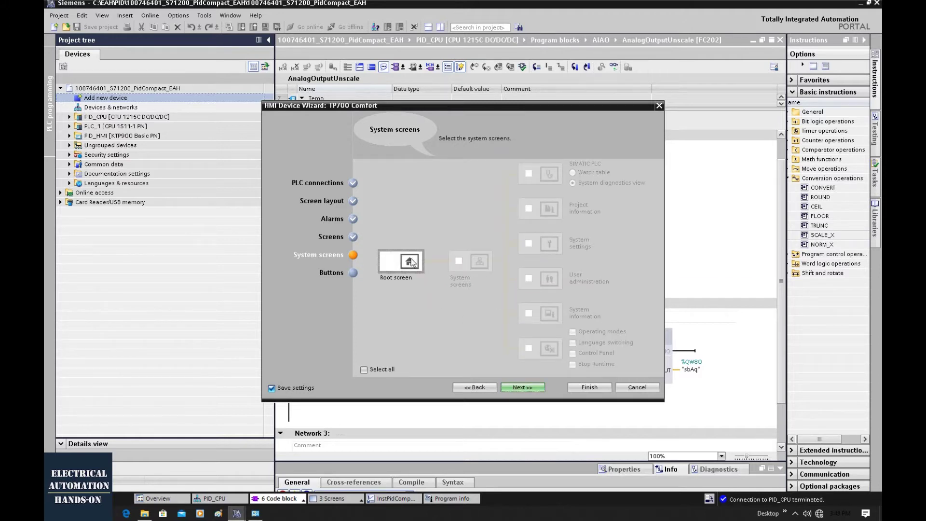
Step: Enable the system screens with SIMATIC PLC system diagnostics view and project information, and finish the wizard with the default buttons
{"action": "left_click", "coordinate": [459, 261]}
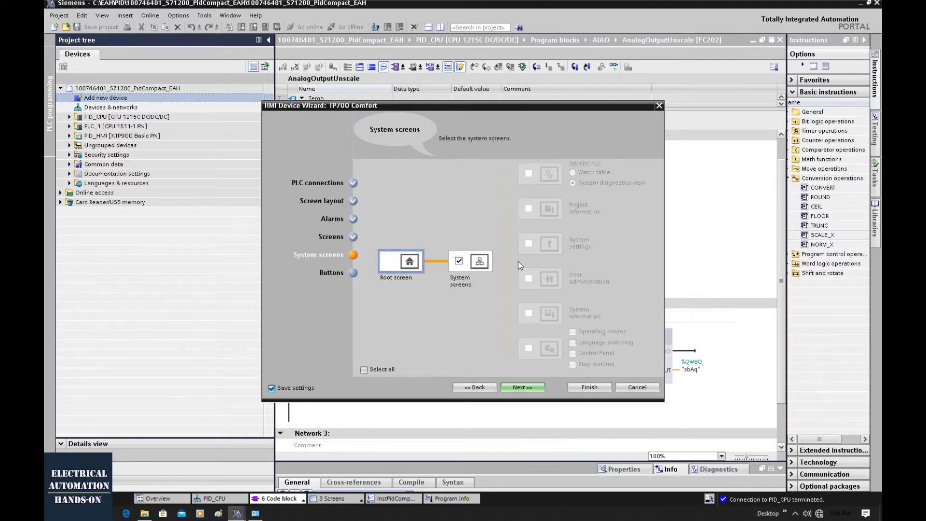
{"action": "left_click", "coordinate": [529, 174]}
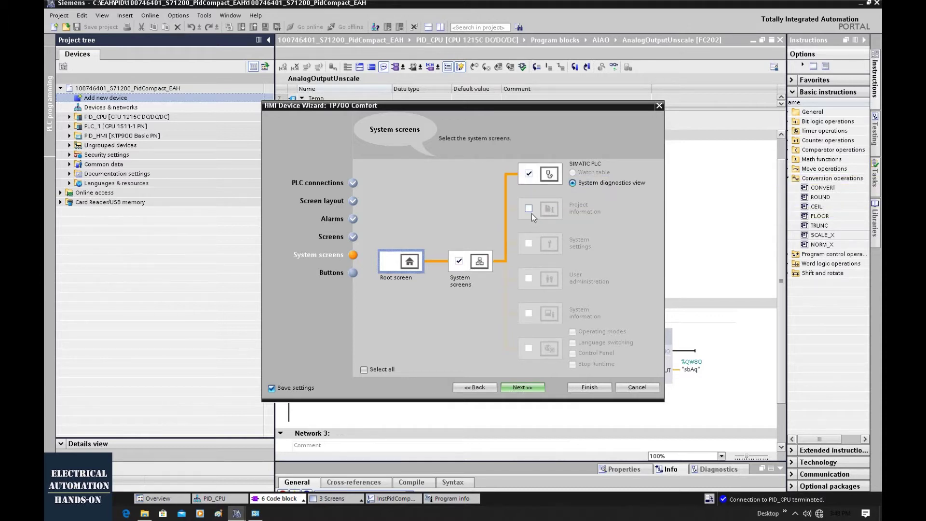
{"action": "left_click", "coordinate": [528, 209]}
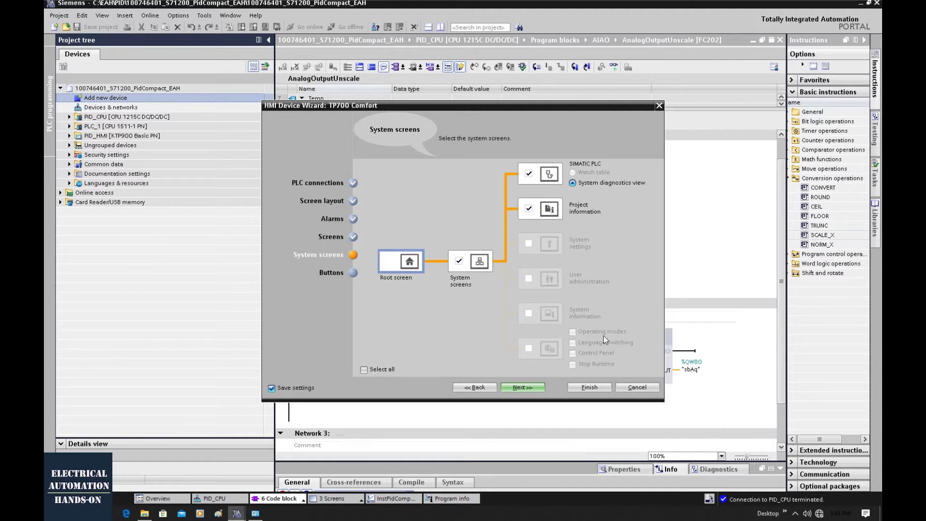
{"action": "left_click", "coordinate": [521, 387]}
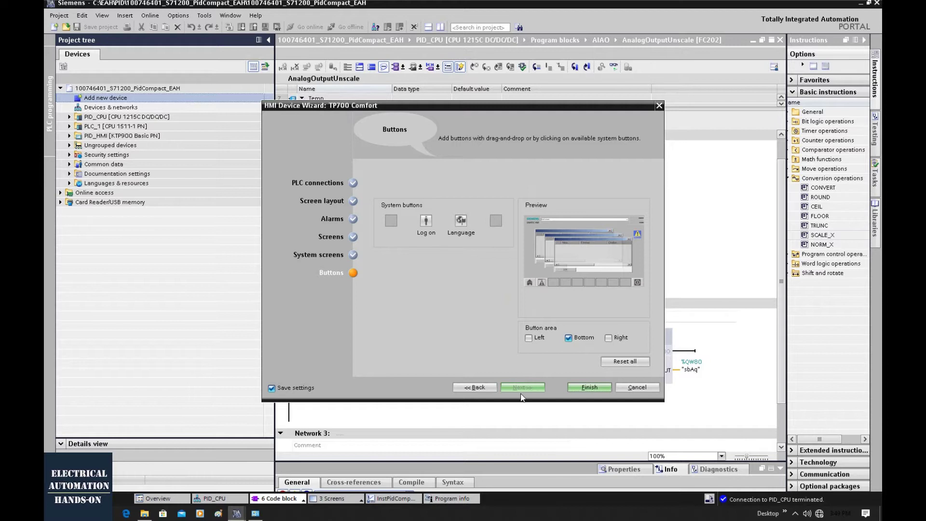
{"action": "left_click", "coordinate": [577, 388]}
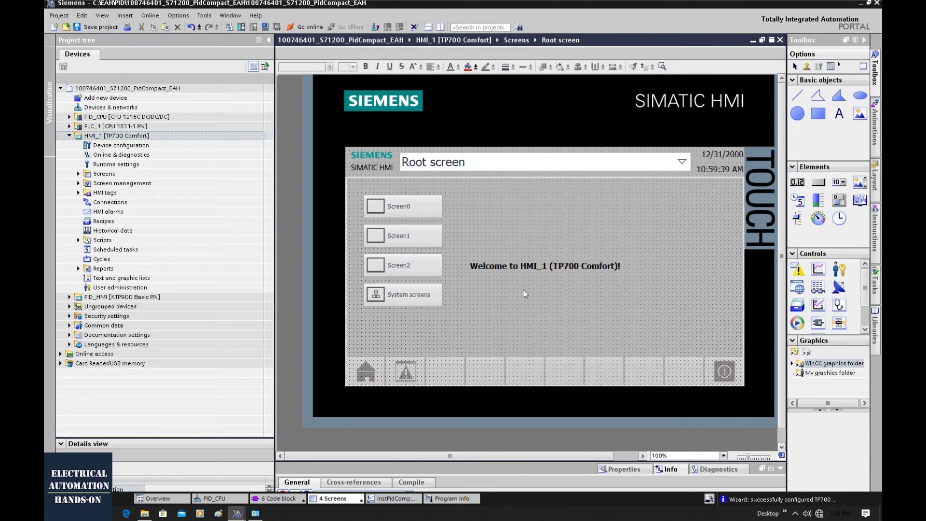
Step: Rearrange the Screen0, Screen1, Screen2 and System screens buttons into one horizontal row beneath the root screen's header
{"action": "left_click_drag", "start_coordinate": [458, 322], "coordinate": [353, 185]}
{"action": "left_click_drag", "start_coordinate": [411, 222], "coordinate": [495, 192]}
{"action": "left_click_drag", "start_coordinate": [399, 246], "coordinate": [568, 188]}
{"action": "left_click_drag", "start_coordinate": [414, 286], "coordinate": [636, 199]}
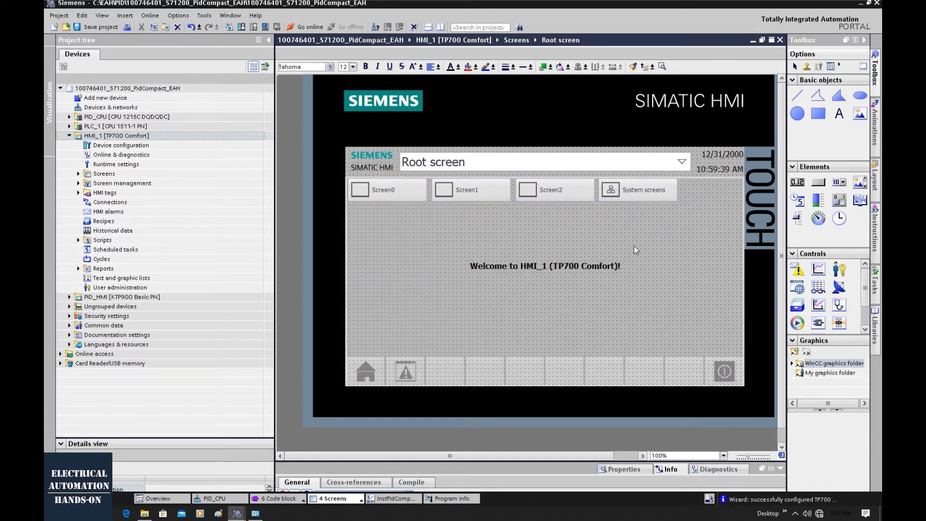
Step: In HMI_1's device configuration, append a 1 to the last octet of the PROFINET interface's IP address
{"action": "double_click", "coordinate": [138, 147]}
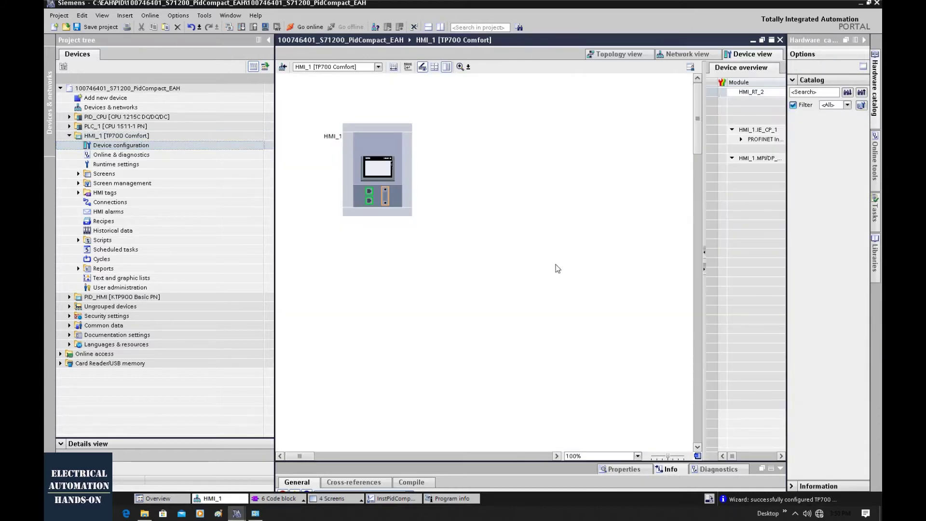
{"action": "left_click", "coordinate": [372, 200]}
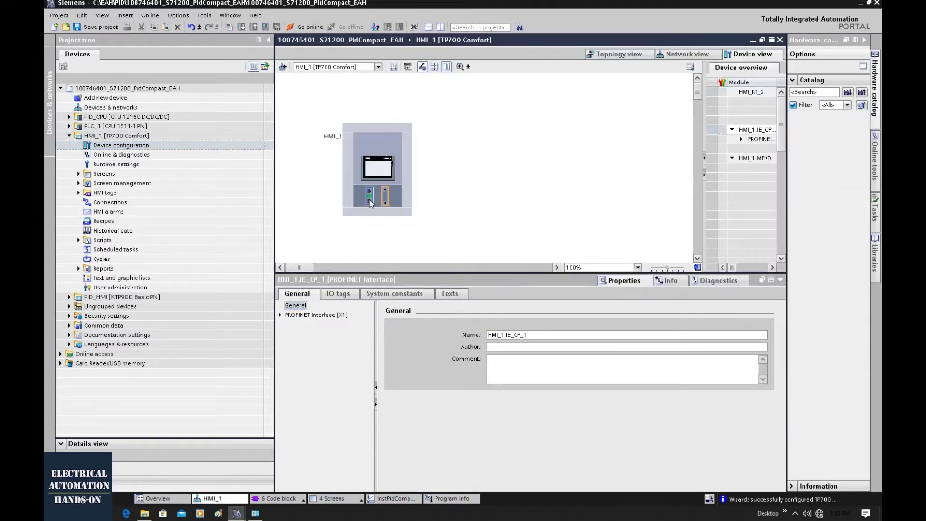
{"action": "left_click", "coordinate": [279, 315]}
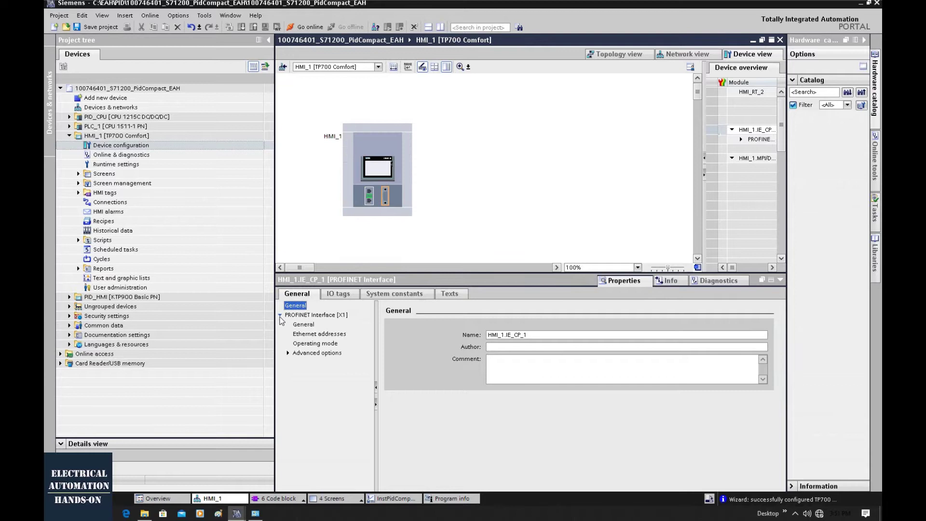
{"action": "left_click", "coordinate": [313, 334]}
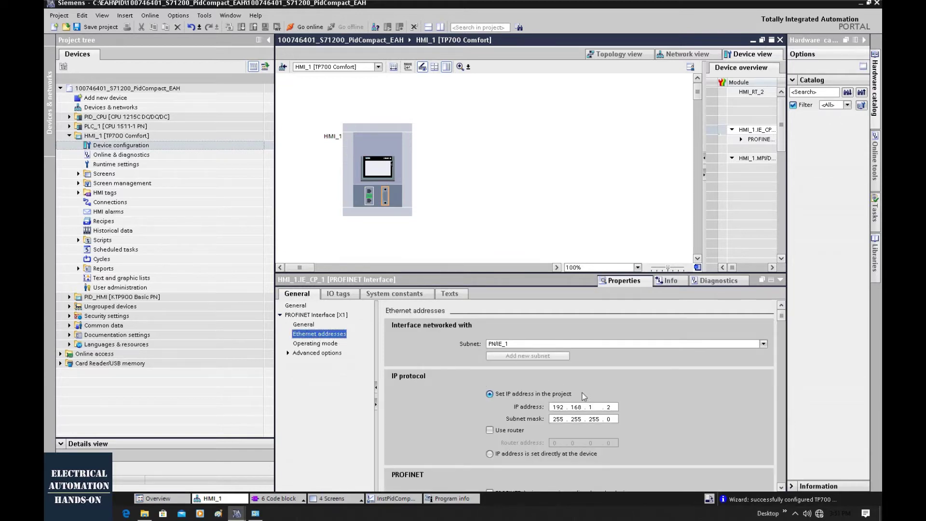
{"action": "left_click", "coordinate": [607, 408]}
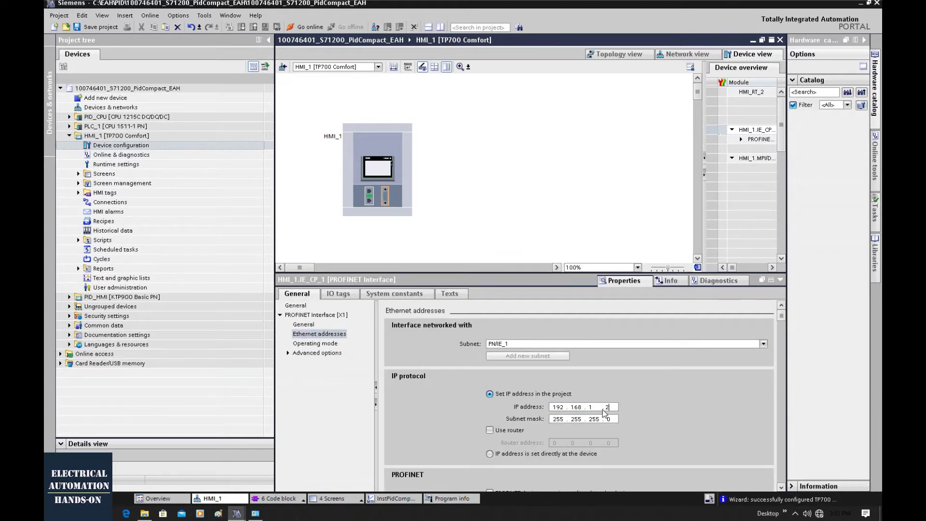
{"action": "type", "text": "1"}
{"action": "left_click", "coordinate": [440, 258]}
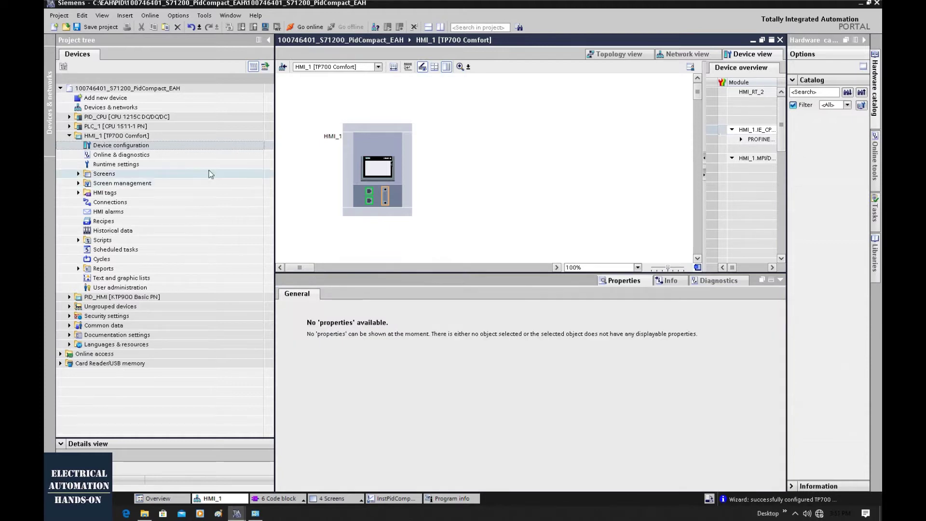
Step: Examine all HMI tags of HMI_1 and its configured connections
{"action": "left_click", "coordinate": [78, 192]}
{"action": "double_click", "coordinate": [117, 203]}
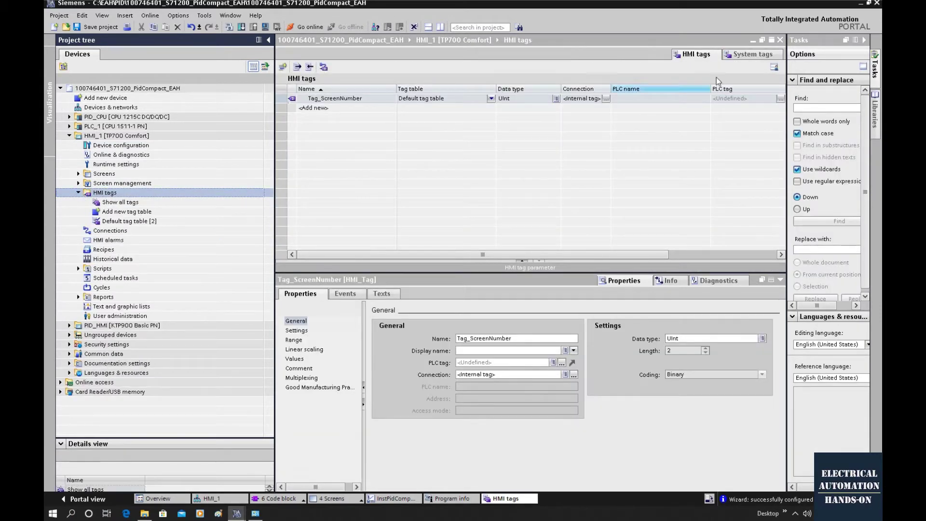
{"action": "left_click", "coordinate": [780, 39]}
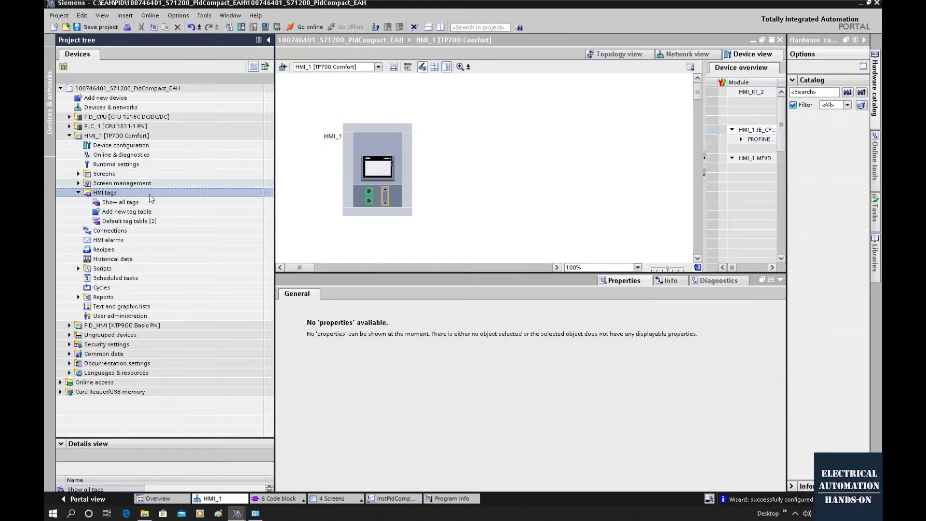
{"action": "double_click", "coordinate": [114, 231]}
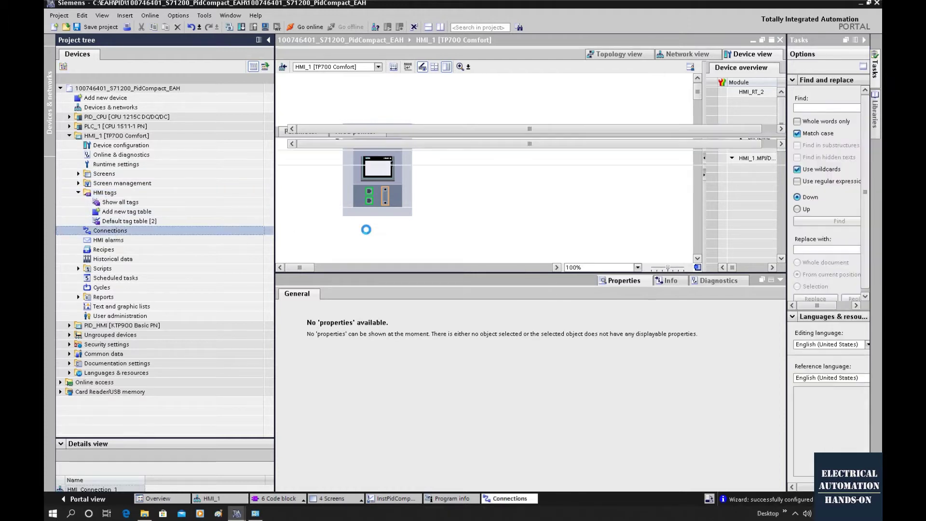
Step: Enlarge the editing area by shrinking the properties pane, and select HMI_1's Root screen for editing
{"action": "left_click_drag", "start_coordinate": [470, 279], "coordinate": [468, 384]}
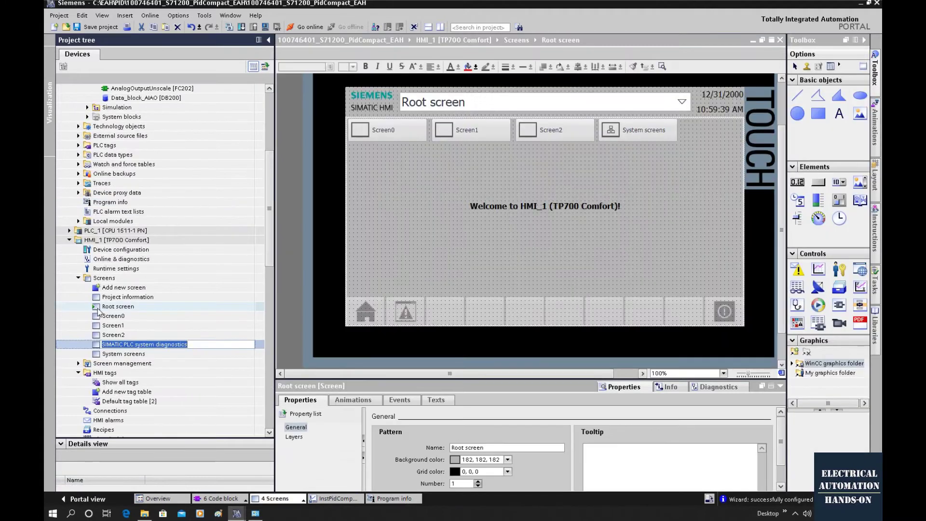
{"action": "left_click", "coordinate": [106, 309]}
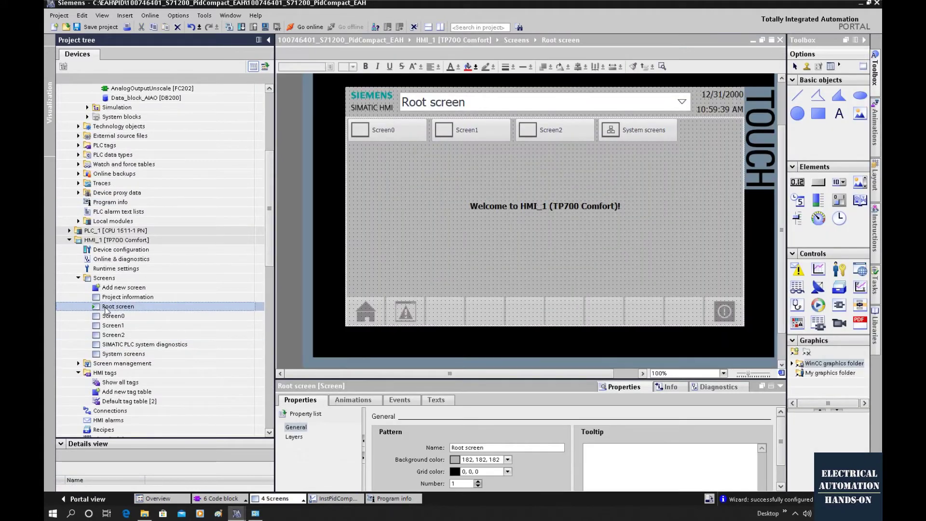
{"action": "left_click", "coordinate": [502, 275]}
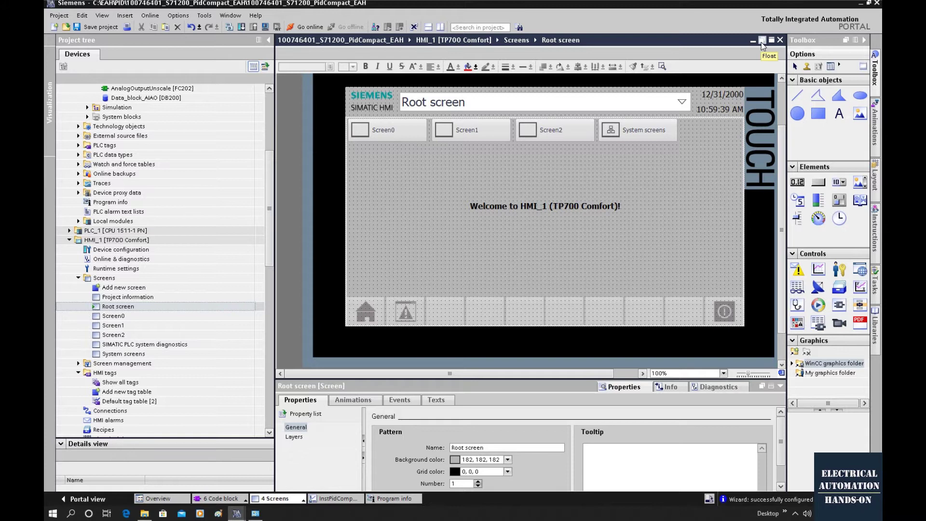
Step: Float the Root screen beside the AnalogInputScale block and examine which data block tag receives the scaled result in Network 1
{"action": "left_click_drag", "start_coordinate": [429, 48], "coordinate": [809, 160]}
{"action": "left_click_drag", "start_coordinate": [583, 159], "coordinate": [721, 129]}
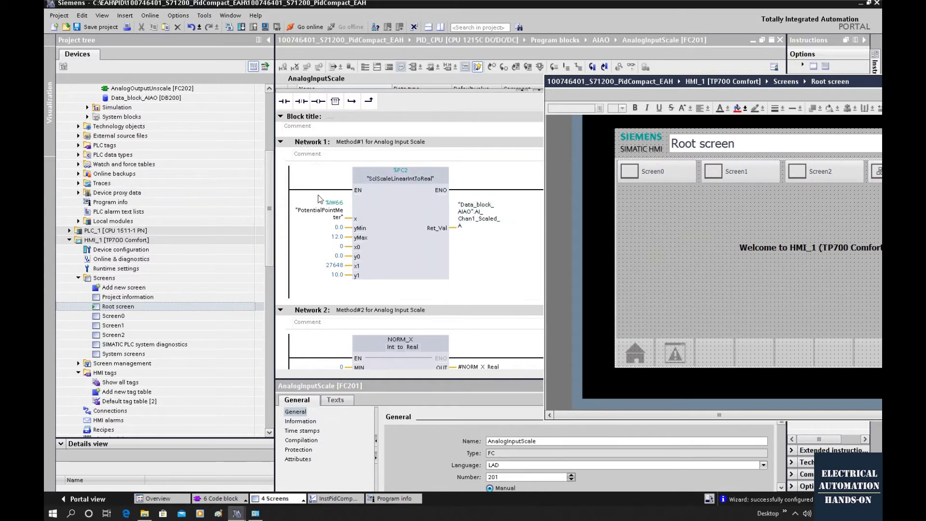
{"action": "left_click", "coordinate": [484, 217]}
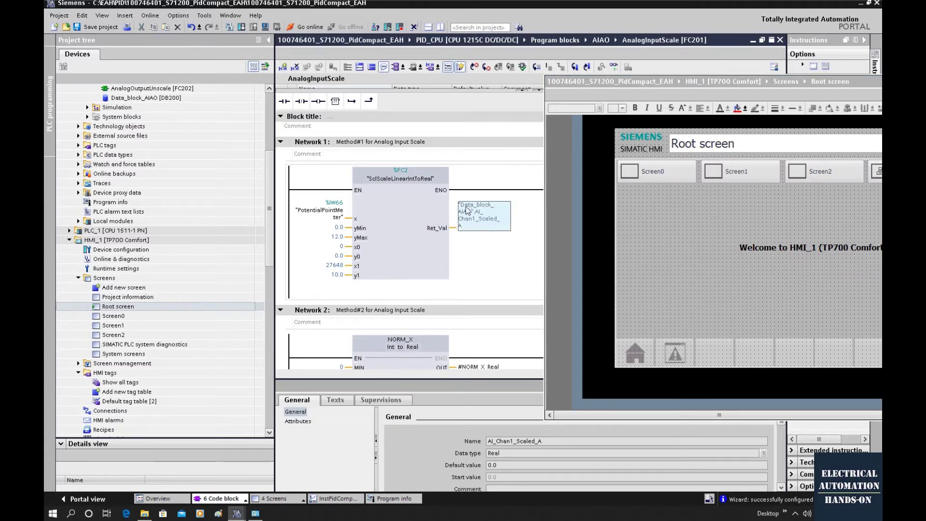
{"action": "left_click", "coordinate": [404, 231]}
{"action": "scroll", "coordinate": [237, 214], "scroll_direction": "up", "scroll_amount": 2}
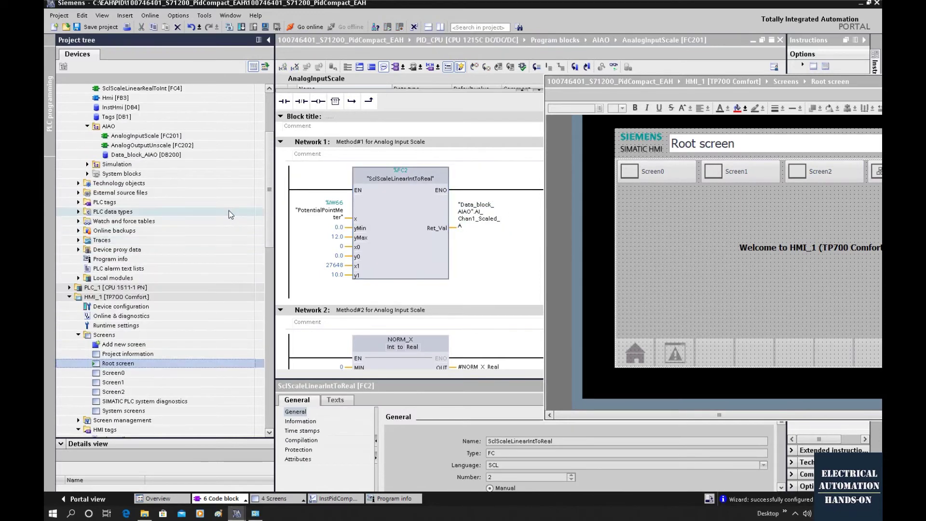
Step: Open Data_block_AIAO and widen its Name column so the tag names have more room
{"action": "double_click", "coordinate": [139, 155]}
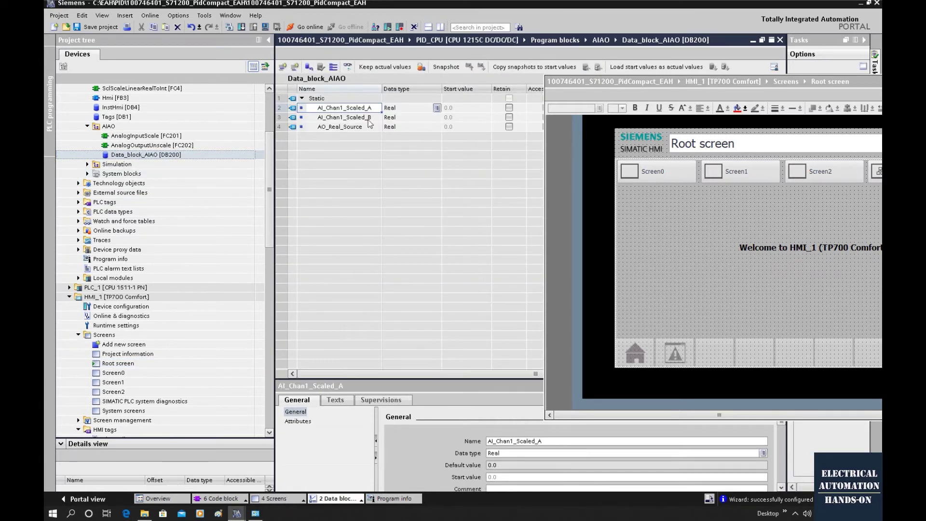
{"action": "left_click_drag", "start_coordinate": [384, 87], "coordinate": [470, 88]}
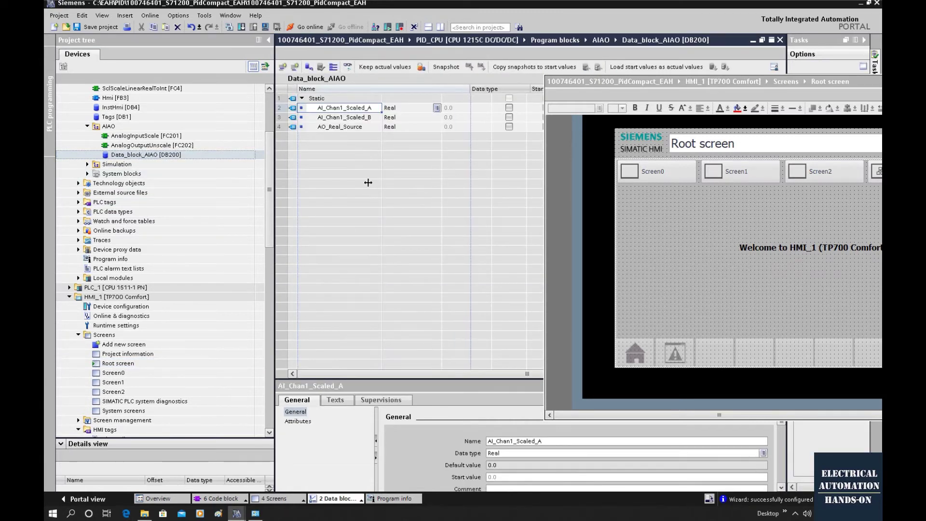
{"action": "double_click", "coordinate": [345, 109]}
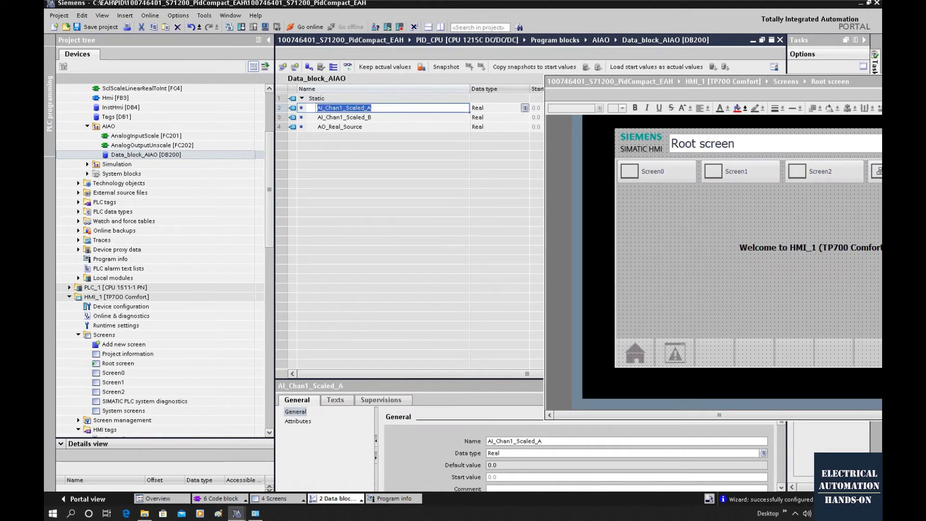
{"action": "left_click", "coordinate": [329, 137]}
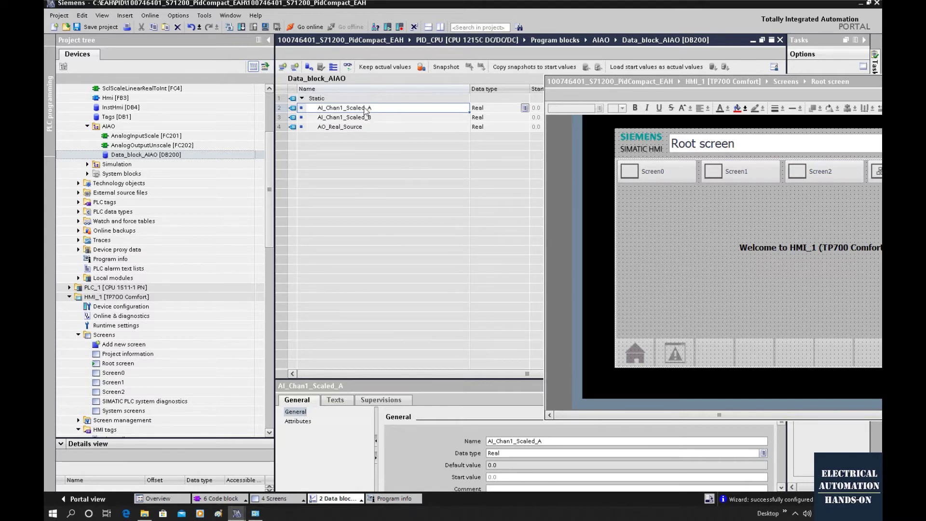
Step: Place I/O fields for AI_Chan1_Scaled_A and AO_Real_Source side by side beneath the Root screen's Screen0 and Screen1 buttons
{"action": "left_click_drag", "start_coordinate": [351, 111], "coordinate": [660, 202]}
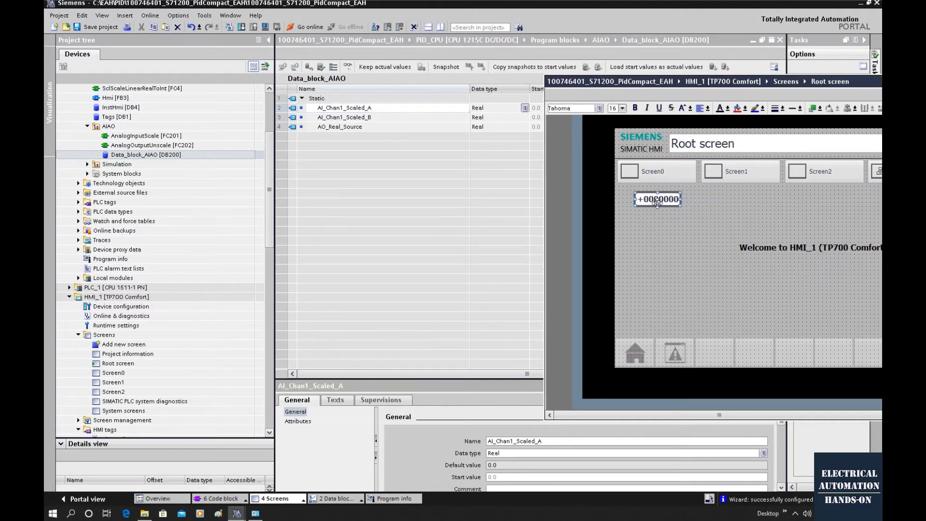
{"action": "left_click", "coordinate": [339, 128]}
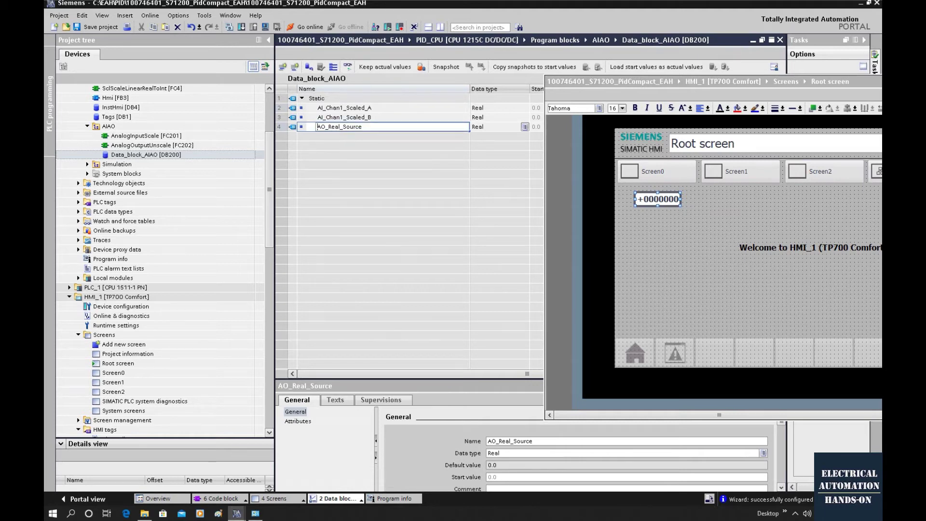
{"action": "left_click_drag", "start_coordinate": [330, 132], "coordinate": [736, 199]}
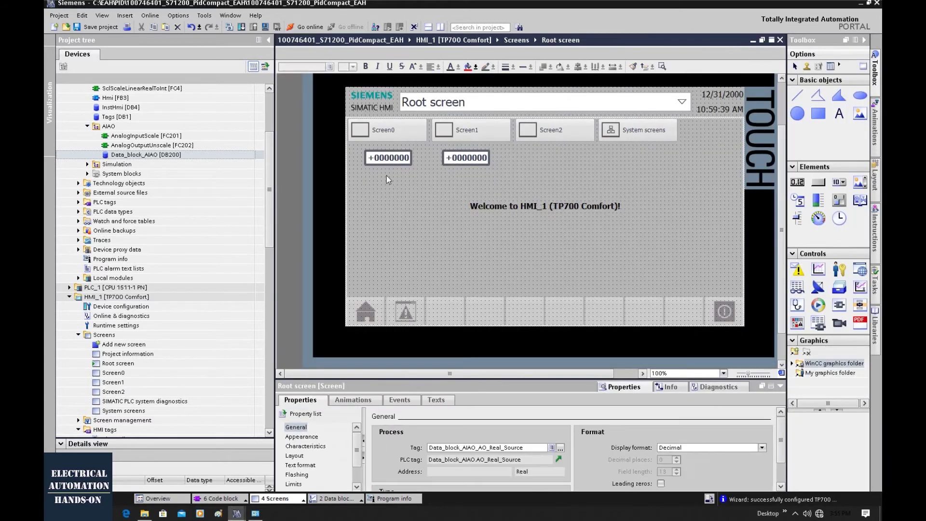
{"action": "left_click", "coordinate": [386, 175]}
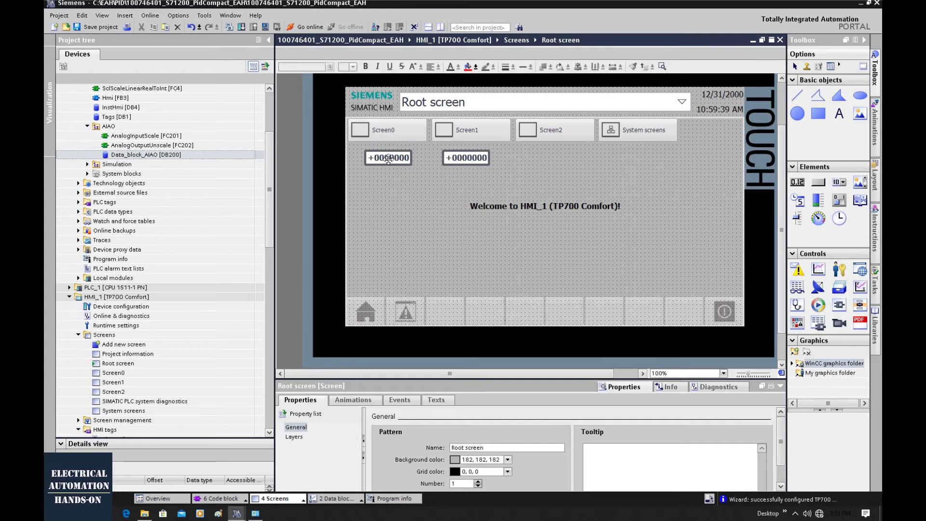
Step: Examine all HMI tags of HMI_1 with their data types, connections and PLC names, and return to the Root screen
{"action": "scroll", "coordinate": [257, 251], "scroll_direction": "down", "scroll_amount": 6}
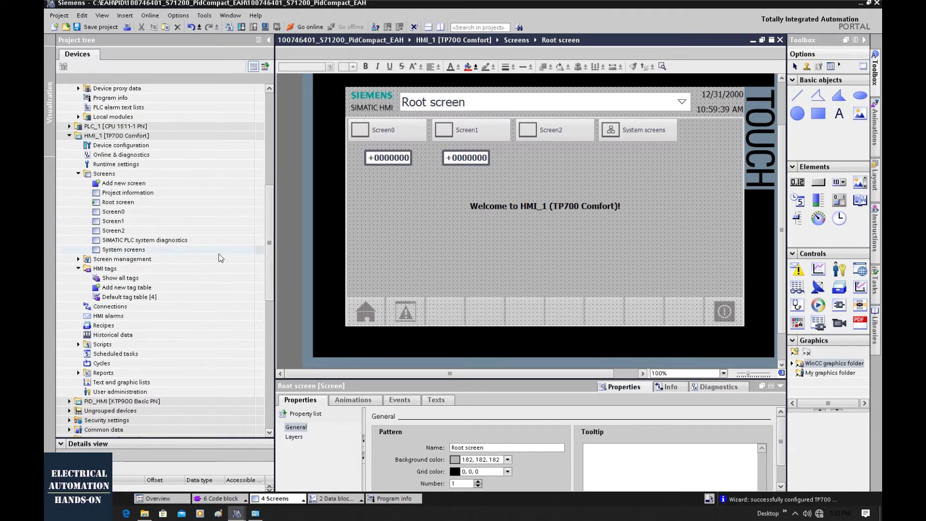
{"action": "left_click", "coordinate": [117, 279]}
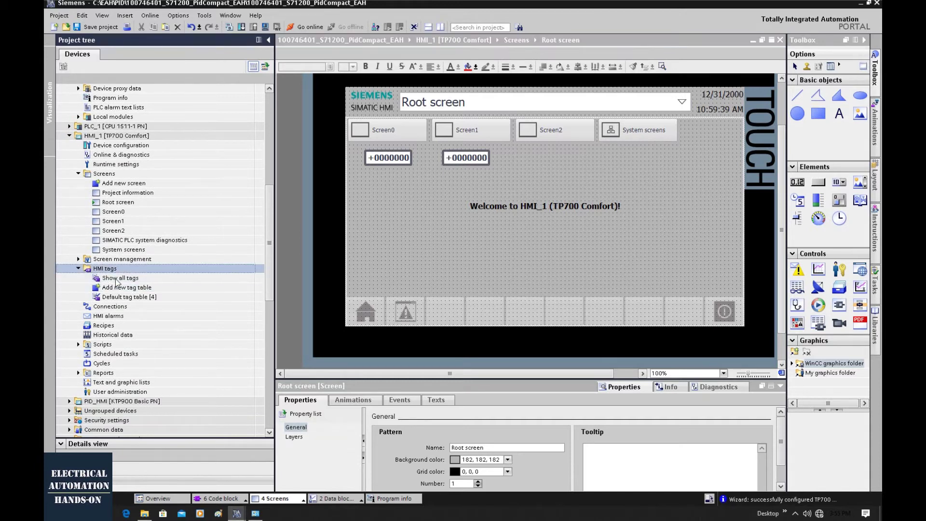
{"action": "double_click", "coordinate": [118, 278]}
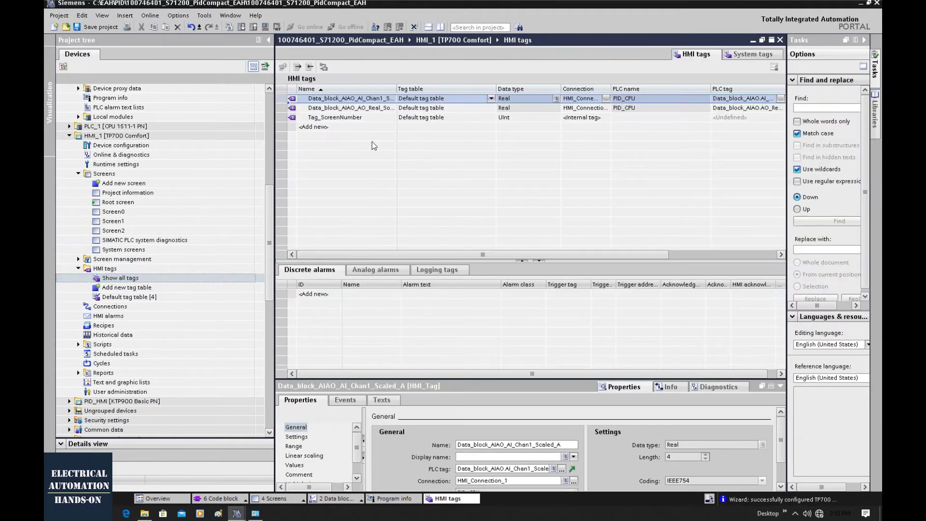
{"action": "left_click_drag", "start_coordinate": [396, 88], "coordinate": [439, 89]}
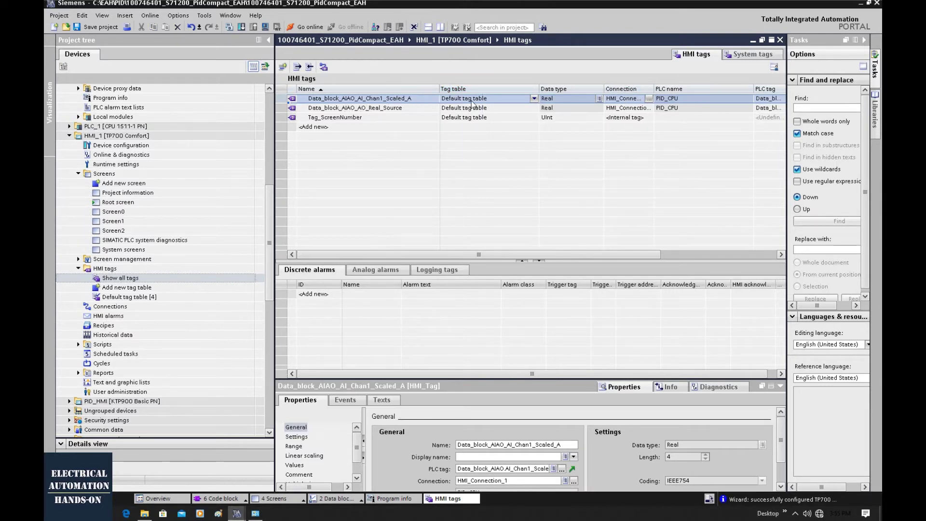
{"action": "left_click_drag", "start_coordinate": [440, 89], "coordinate": [422, 89]}
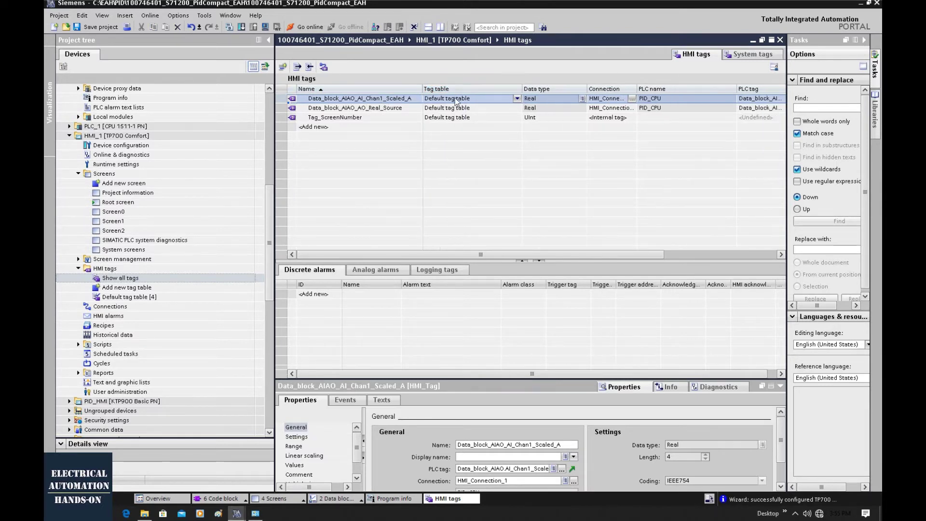
{"action": "left_click_drag", "start_coordinate": [640, 89], "coordinate": [669, 89]}
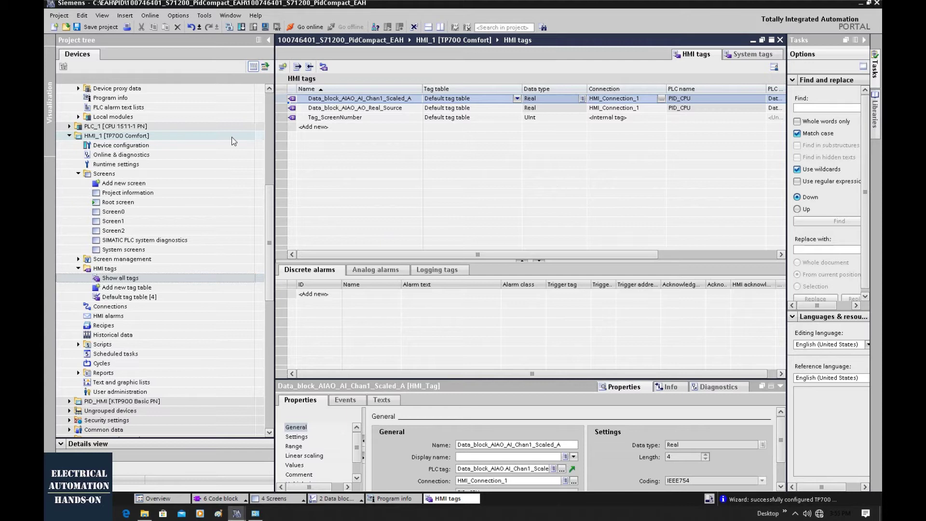
{"action": "left_click", "coordinate": [753, 41]}
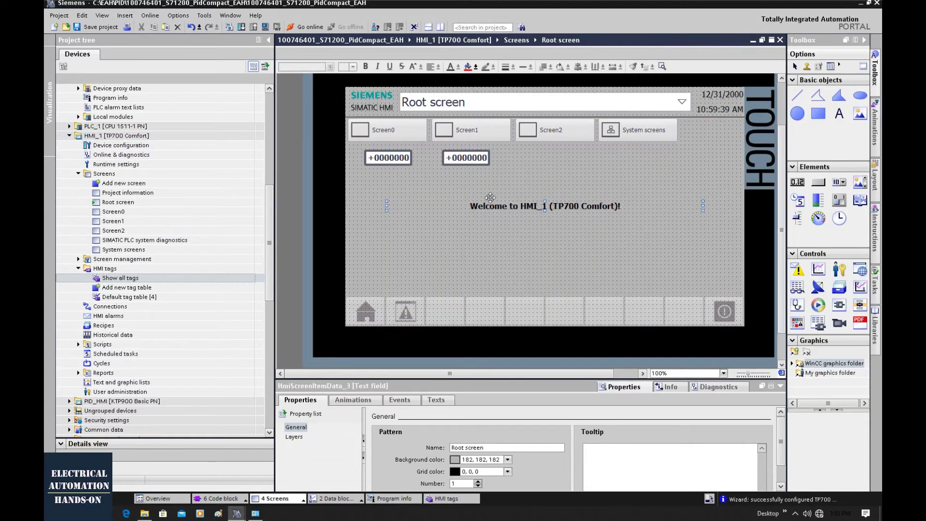
Step: Add the text "AI Input" before the first I/O field and shift both fields to leave room for labels
{"action": "left_click", "coordinate": [841, 115]}
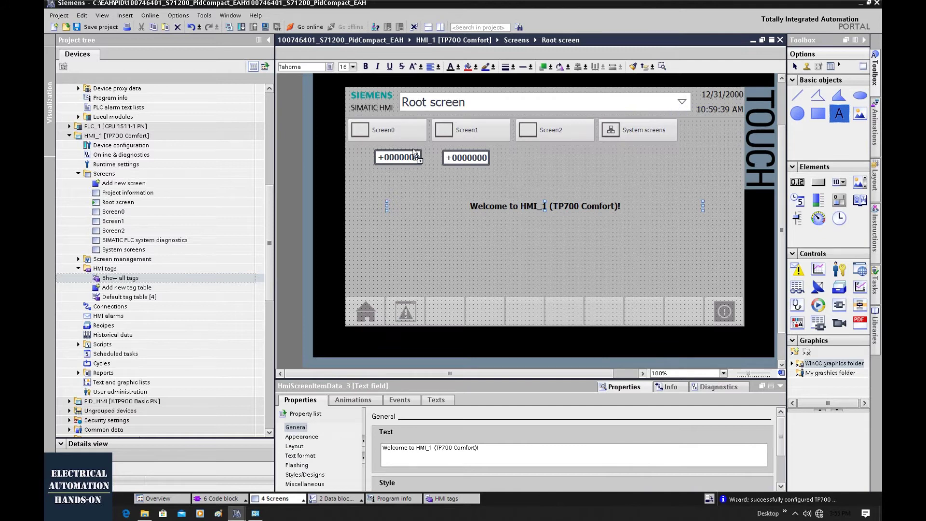
{"action": "left_click", "coordinate": [364, 172]}
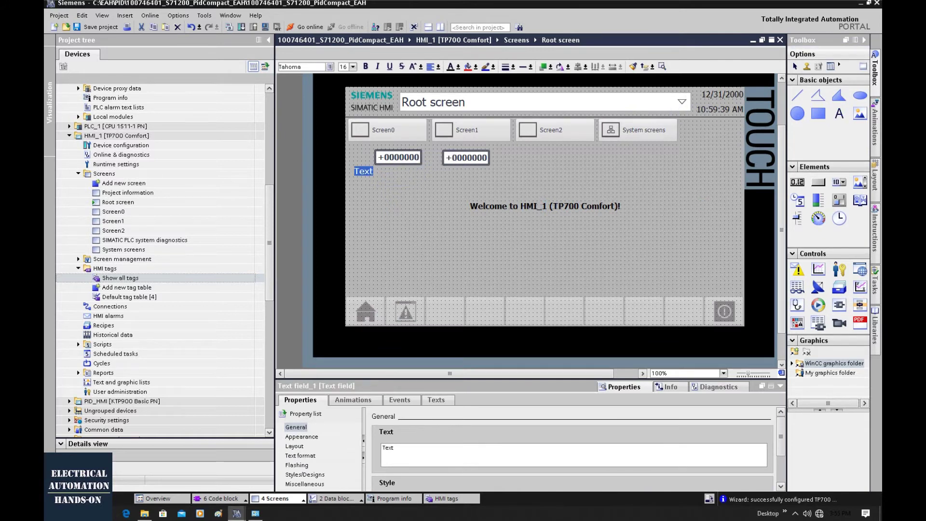
{"action": "type", "text": "AI Input"}
{"action": "left_click", "coordinate": [372, 179]}
{"action": "left_click_drag", "start_coordinate": [370, 172], "coordinate": [551, 186]}
{"action": "left_click", "coordinate": [405, 157]}
{"action": "left_click", "coordinate": [456, 172]}
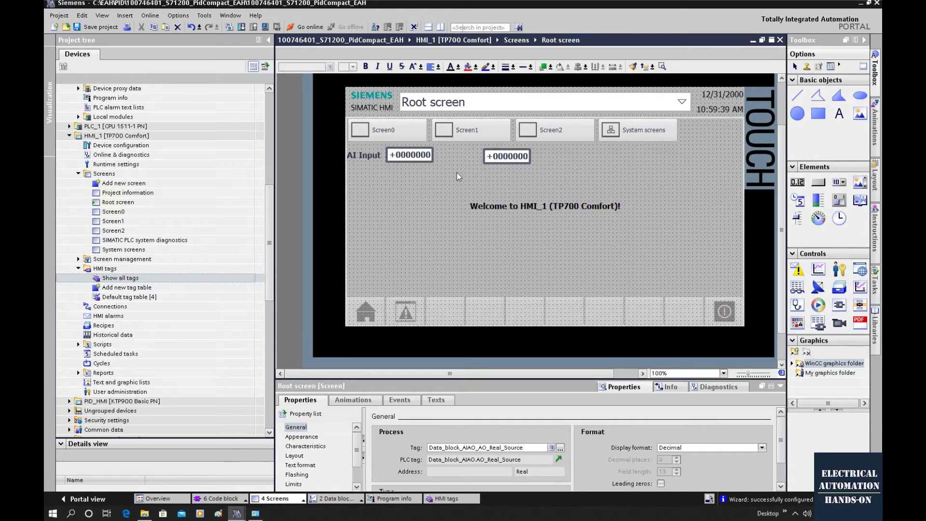
Step: Add the text "AO Control" between the two I/O fields as the label of the second one
{"action": "left_click_drag", "start_coordinate": [839, 114], "coordinate": [450, 155]}
{"action": "type", "text": "AO Control"}
{"action": "key", "text": "Return"}
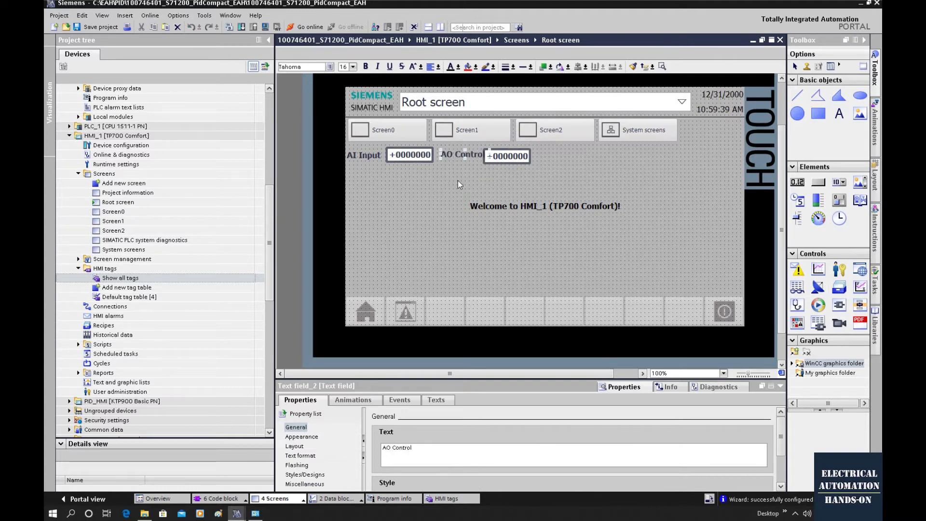
{"action": "left_click_drag", "start_coordinate": [457, 157], "coordinate": [454, 163]}
{"action": "left_click", "coordinate": [485, 171]}
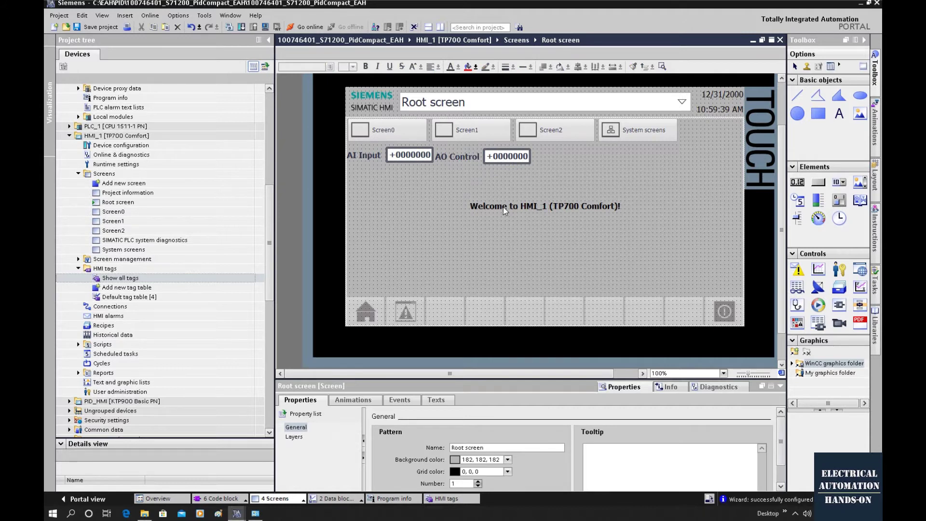
Step: Set the AI Input field's mode to Output and check the mode of the AO Control field
{"action": "left_click", "coordinate": [409, 155]}
{"action": "left_click_drag", "start_coordinate": [467, 354], "coordinate": [467, 253]}
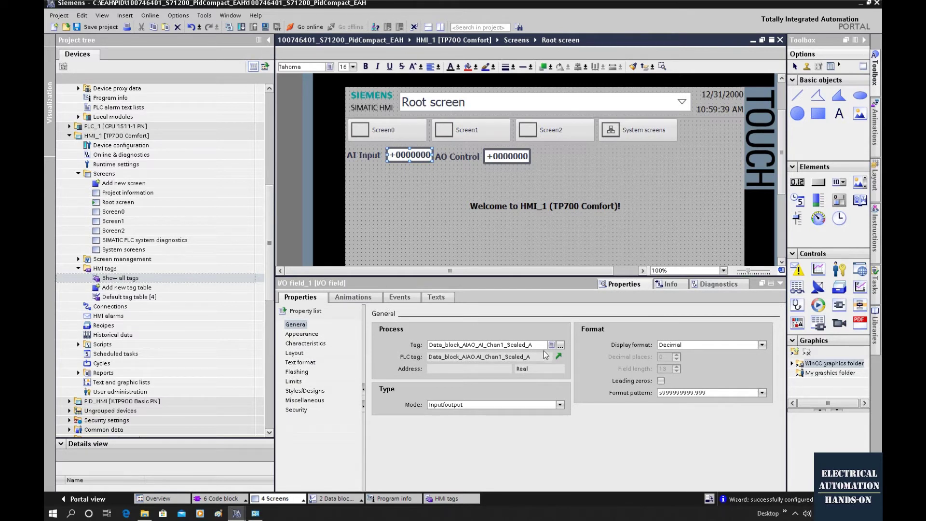
{"action": "double_click", "coordinate": [479, 344]}
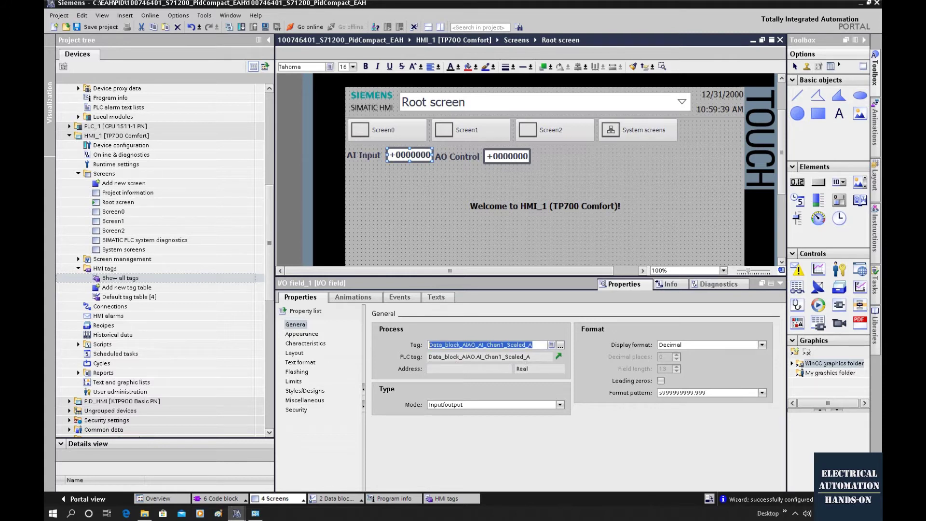
{"action": "left_click", "coordinate": [559, 405]}
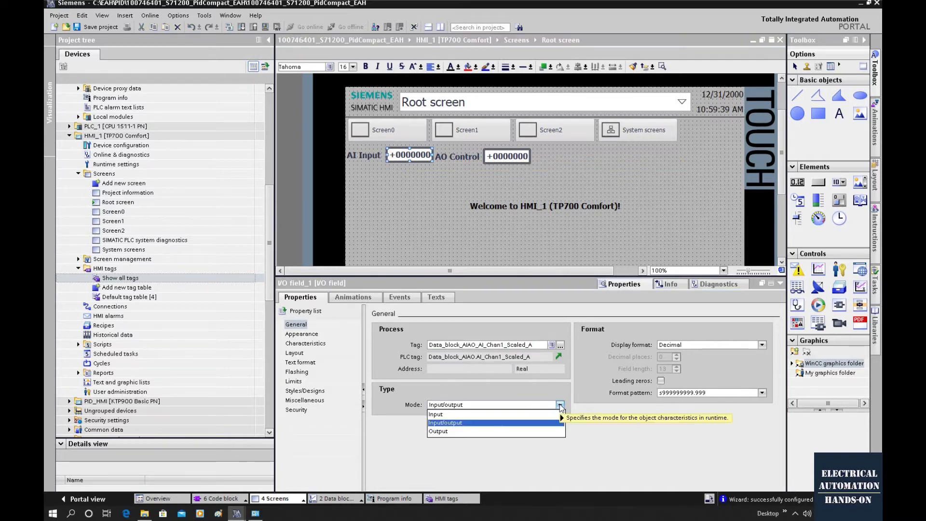
{"action": "left_click", "coordinate": [444, 430]}
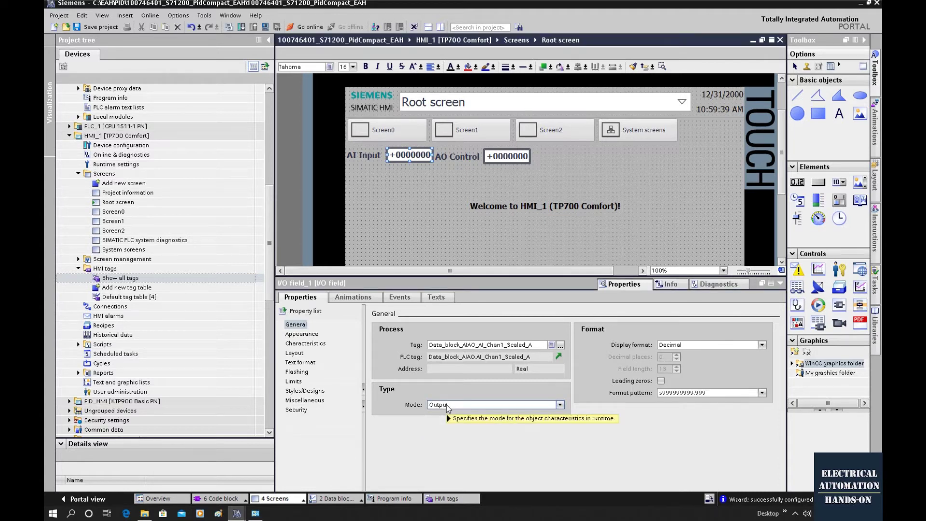
{"action": "left_click", "coordinate": [503, 156]}
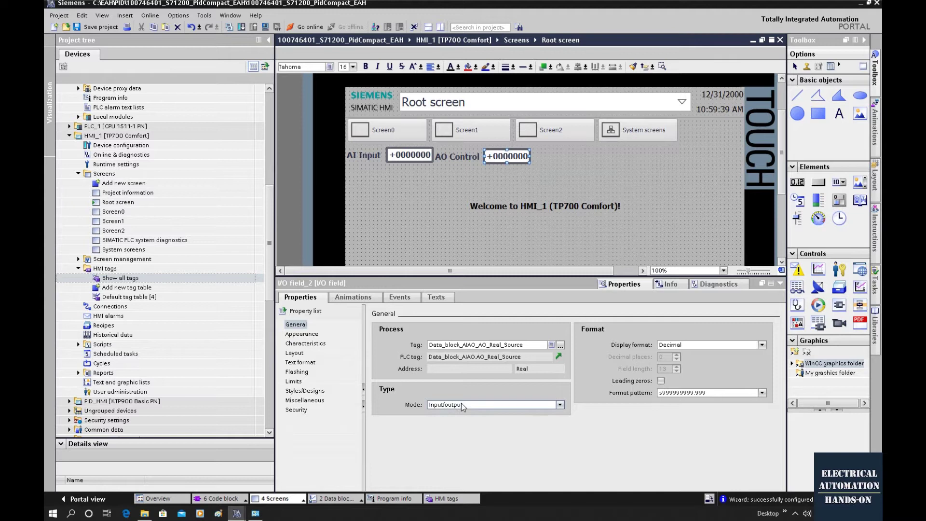
Step: Delete the welcome text from the Root screen and align the two labels and I/O fields in one row
{"action": "left_click", "coordinate": [644, 163]}
{"action": "left_click_drag", "start_coordinate": [575, 206], "coordinate": [576, 208]}
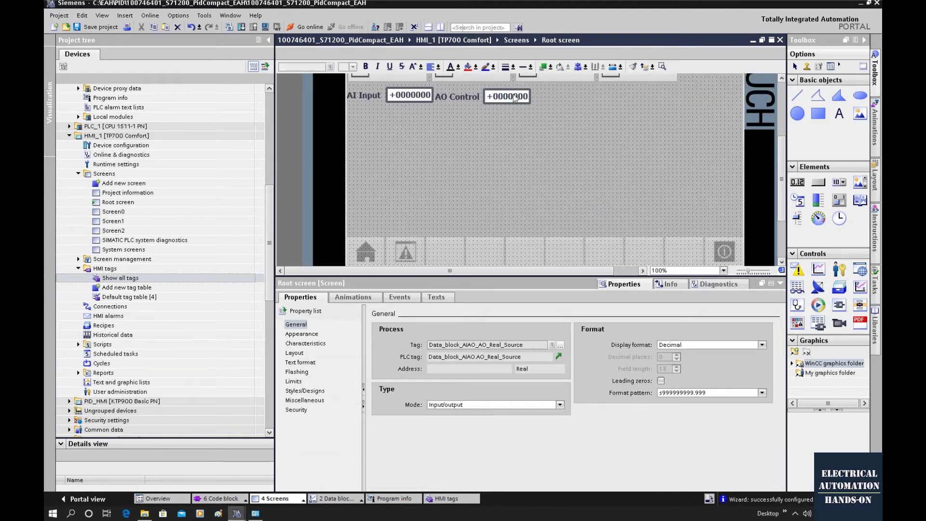
{"action": "left_click", "coordinate": [506, 95]}
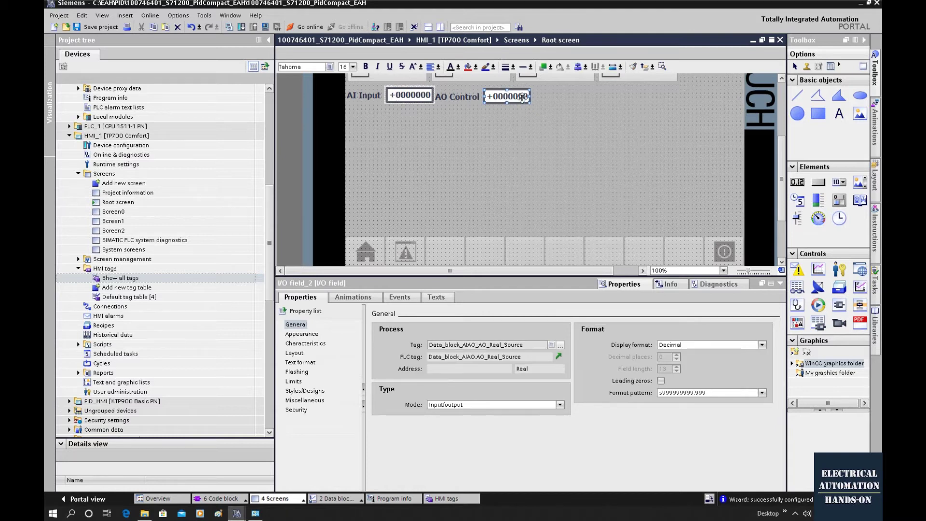
{"action": "left_click", "coordinate": [620, 67]}
{"action": "left_click", "coordinate": [614, 79]}
{"action": "left_click", "coordinate": [573, 118]}
{"action": "key", "text": "ctrl+z"}
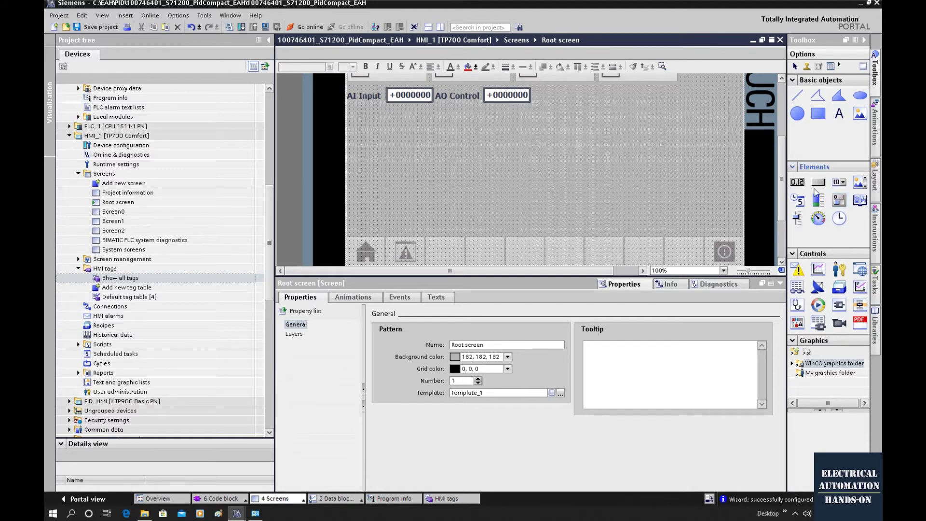
Step: Add a Trend view beneath the I/O fields, stretch it across almost the full Root screen width, and collapse the properties pane
{"action": "left_click", "coordinate": [818, 265]}
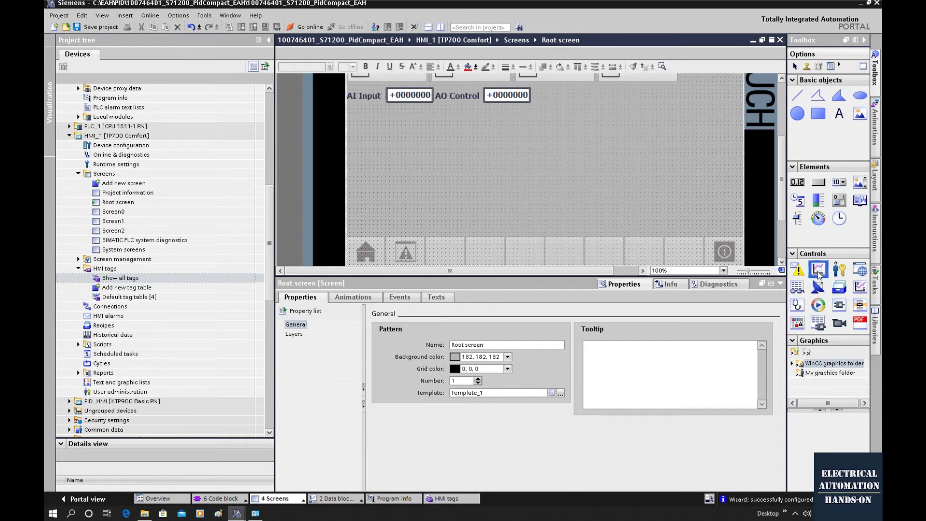
{"action": "left_click_drag", "start_coordinate": [818, 273], "coordinate": [503, 162]}
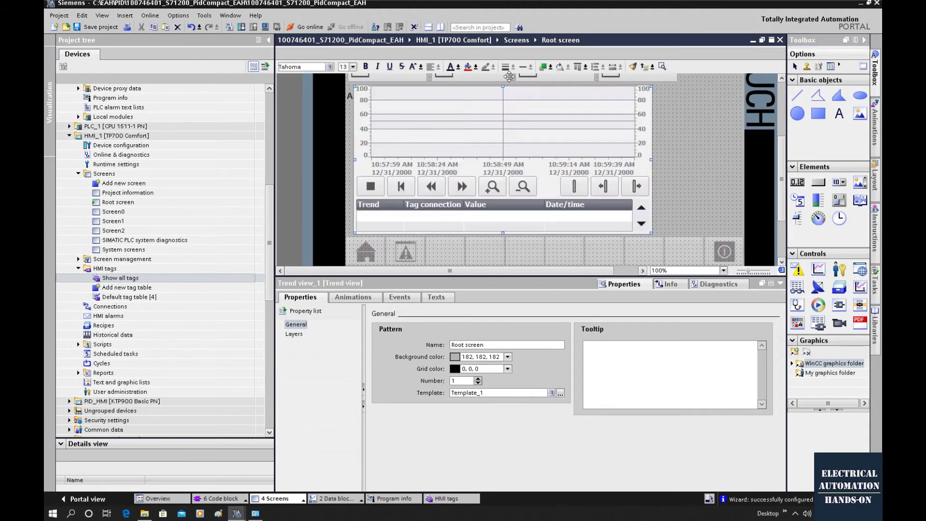
{"action": "left_click_drag", "start_coordinate": [504, 86], "coordinate": [503, 104]}
{"action": "left_click_drag", "start_coordinate": [651, 169], "coordinate": [735, 174]}
{"action": "scroll", "coordinate": [719, 258], "scroll_direction": "up", "scroll_amount": 2}
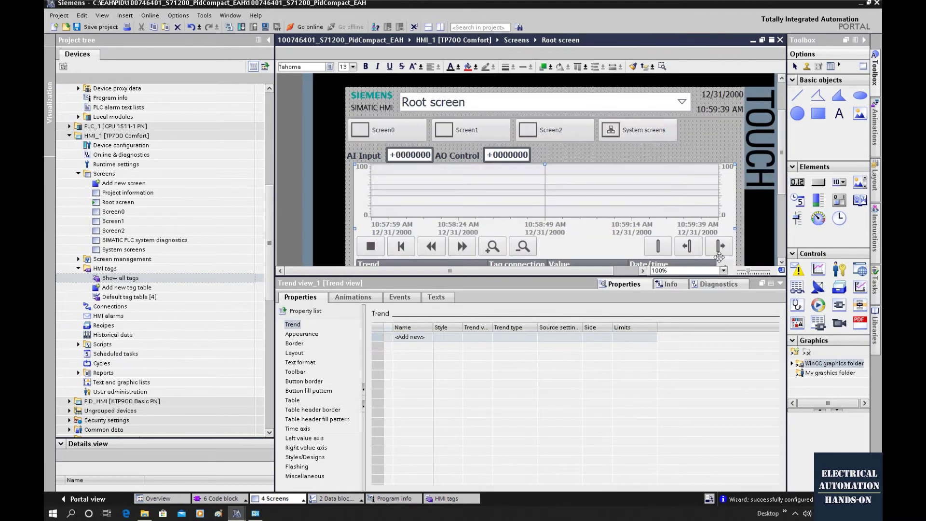
{"action": "left_click", "coordinate": [781, 284]}
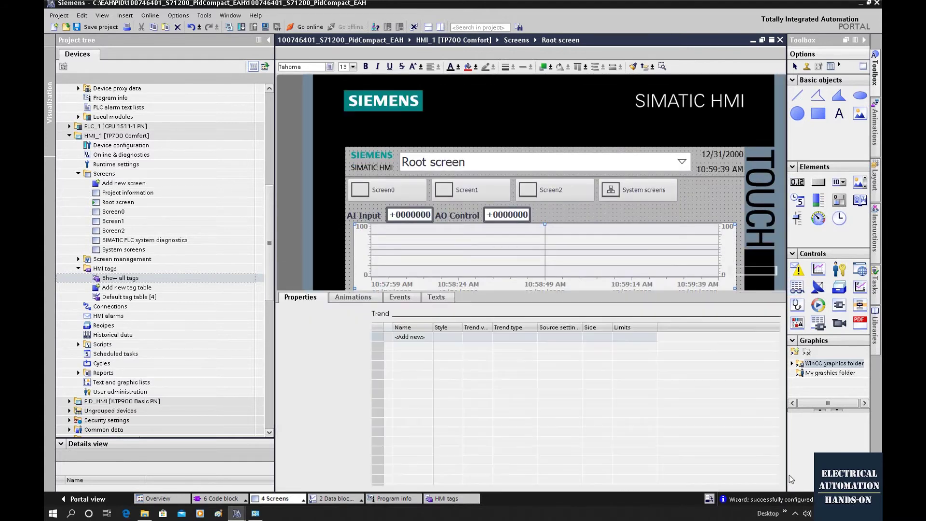
Step: Add two trends to the Trend view's trend list
{"action": "scroll", "coordinate": [675, 190], "scroll_direction": "down", "scroll_amount": 3}
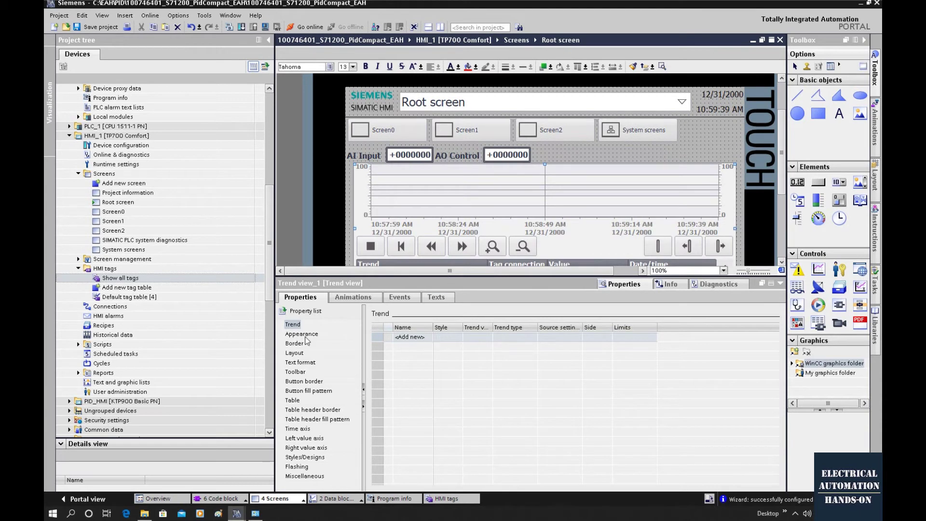
{"action": "left_click", "coordinate": [292, 326]}
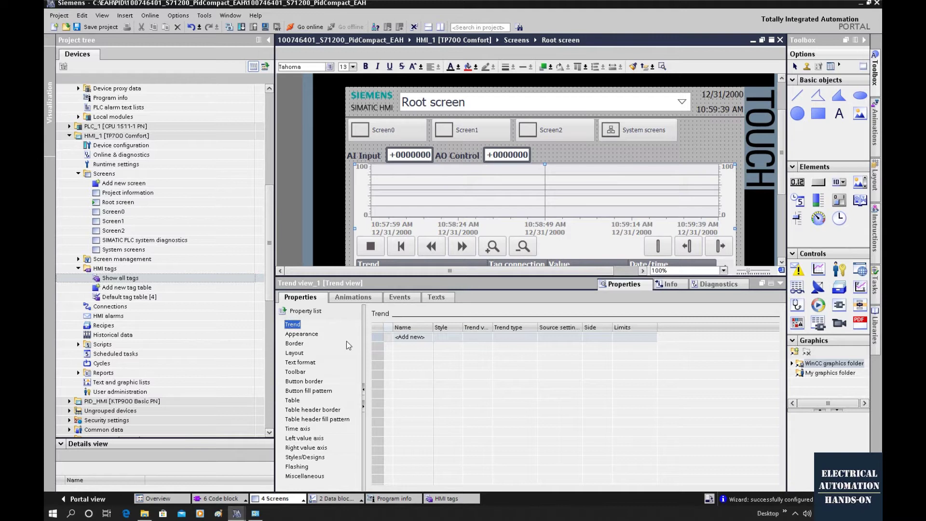
{"action": "double_click", "coordinate": [424, 340]}
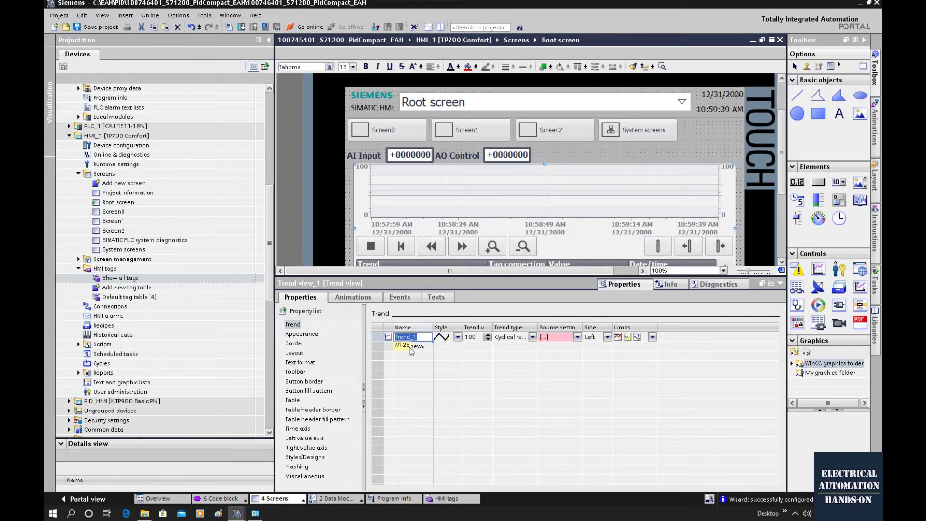
{"action": "double_click", "coordinate": [426, 347]}
{"action": "left_click", "coordinate": [418, 377]}
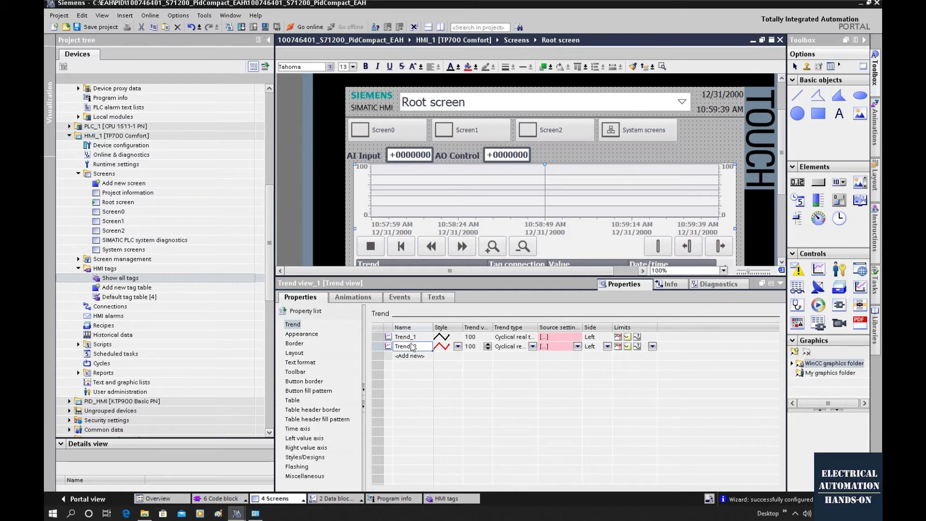
Step: Rename the first trend Trend_AI and the second trend Trend_AO
{"action": "left_click", "coordinate": [413, 336]}
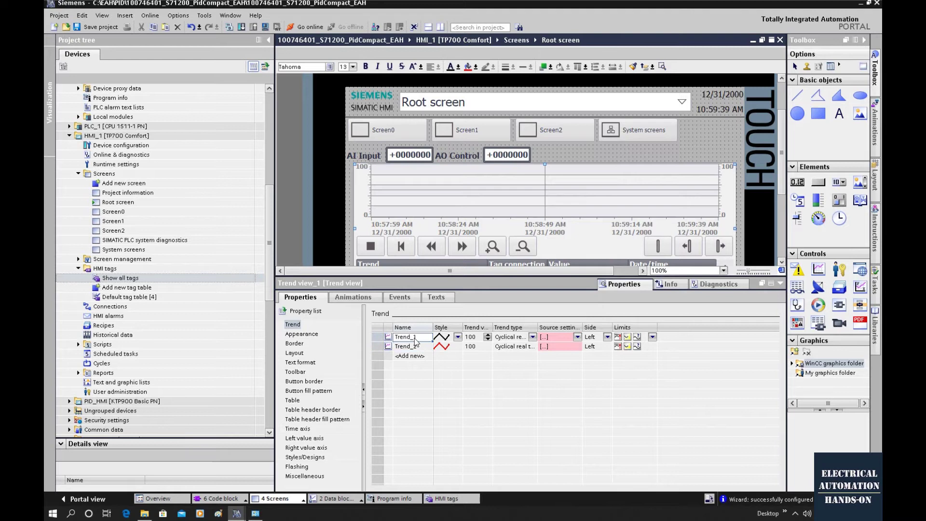
{"action": "type", "text": "AI"}
{"action": "left_click", "coordinate": [413, 346]}
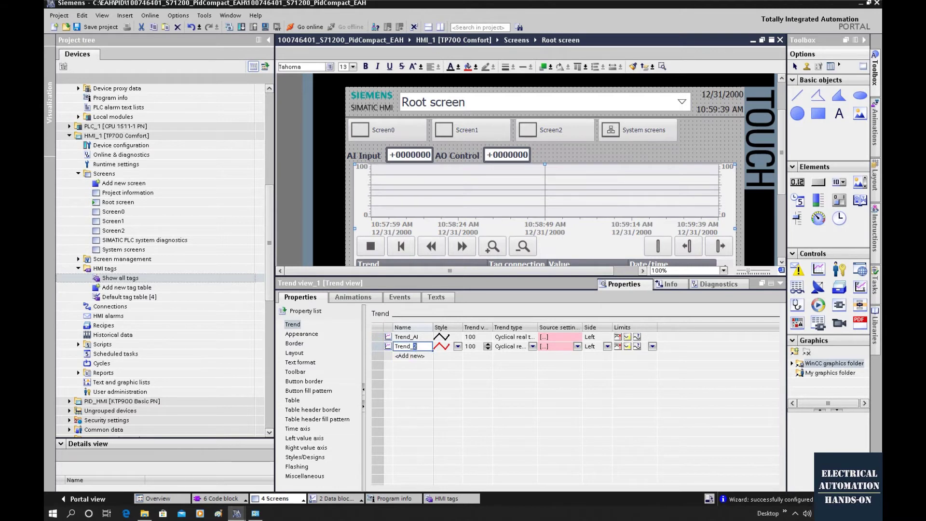
{"action": "type", "text": "AO"}
{"action": "key", "text": "Return"}
Step: Change Trend_AI's line color to green, keeping the Solid line style, and check the style of Trend_AO
{"action": "left_click", "coordinate": [444, 337]}
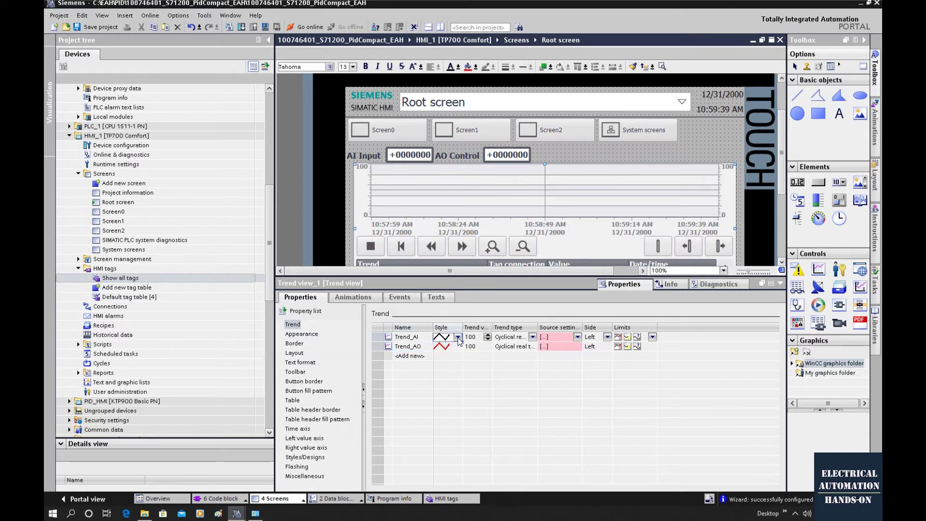
{"action": "left_click", "coordinate": [458, 337]}
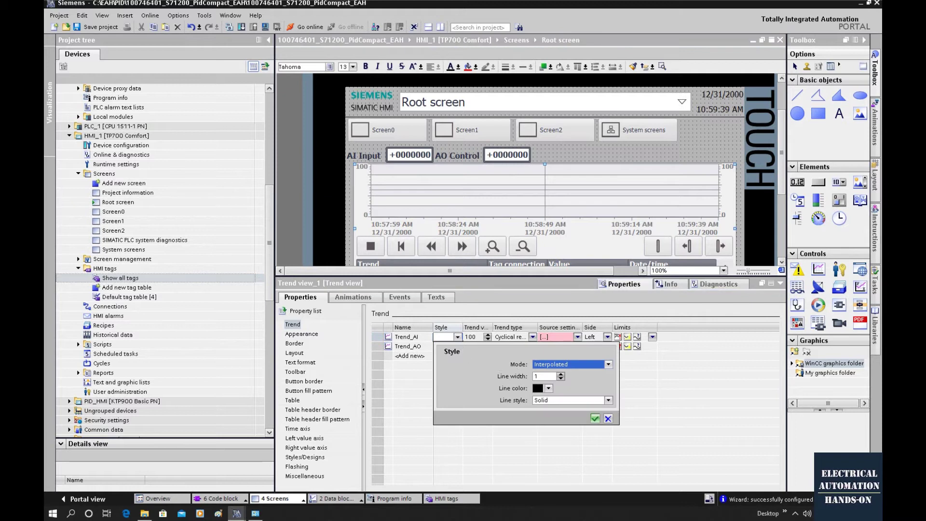
{"action": "left_click", "coordinate": [597, 400]}
{"action": "left_click", "coordinate": [569, 409]}
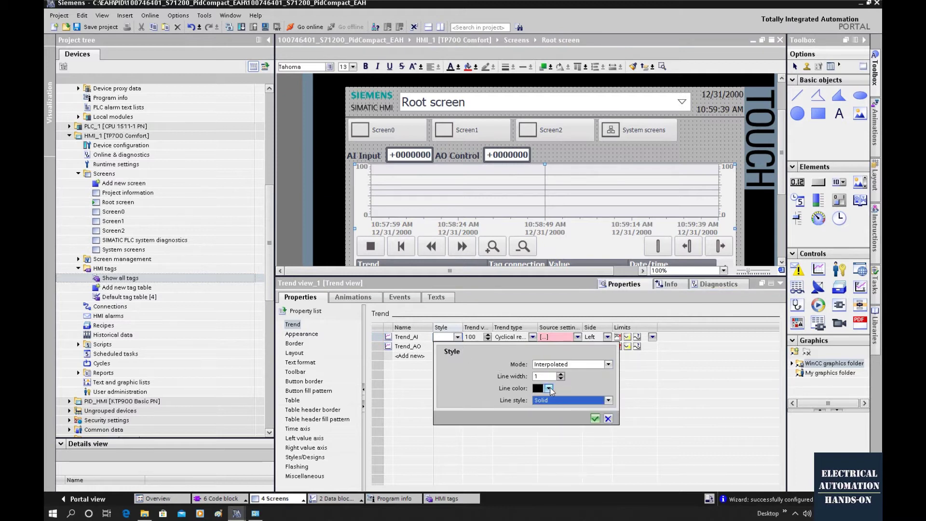
{"action": "left_click", "coordinate": [550, 389]}
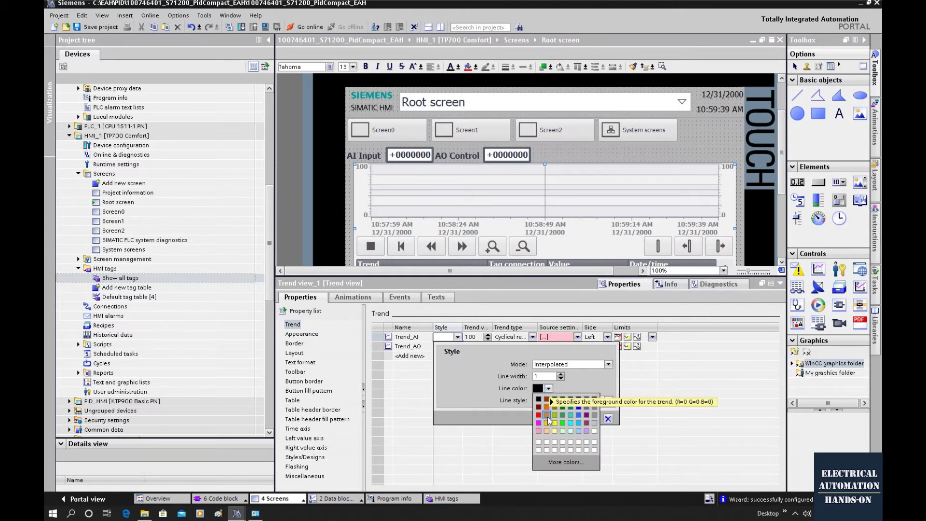
{"action": "left_click", "coordinate": [563, 421]}
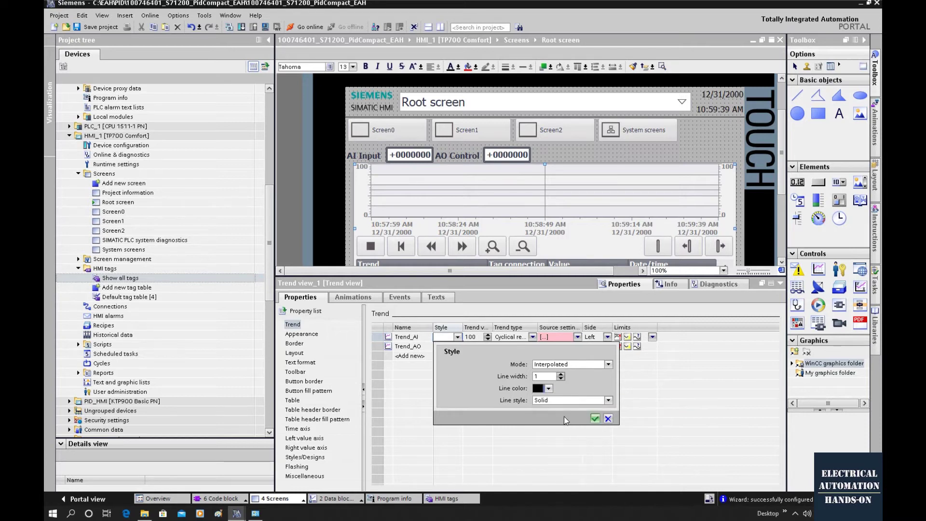
{"action": "left_click", "coordinate": [595, 418]}
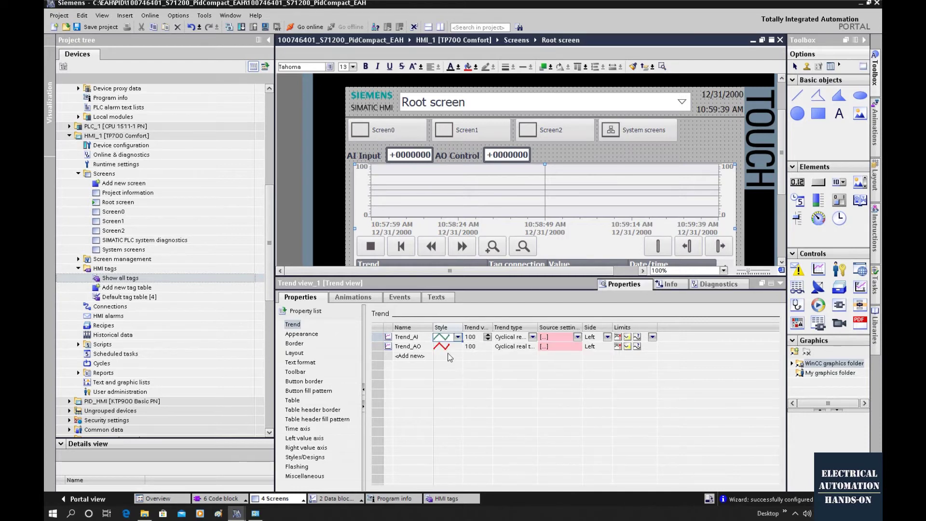
{"action": "left_click", "coordinate": [406, 347]}
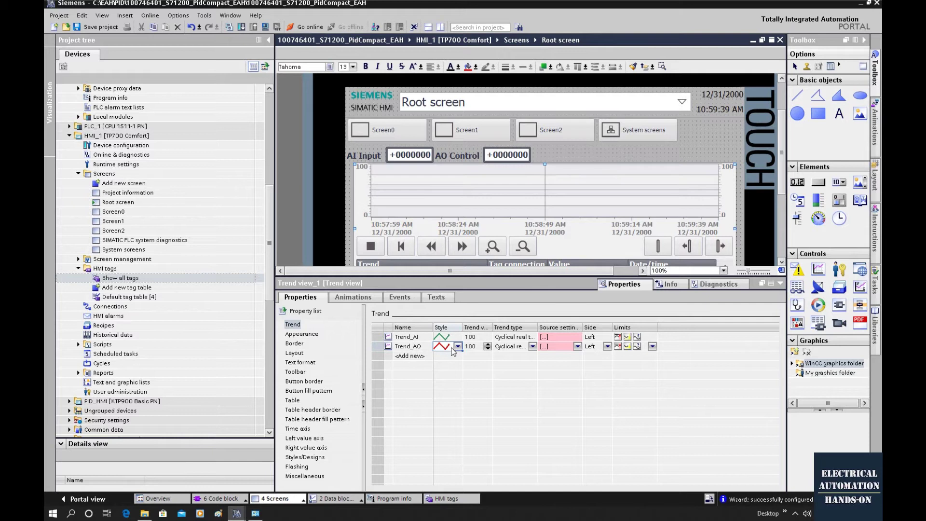
Step: Assign the HMI tag Data_block_AIAO_AI_Chan1_Scaled_A as the process value source of Trend_AI
{"action": "left_click", "coordinate": [557, 337]}
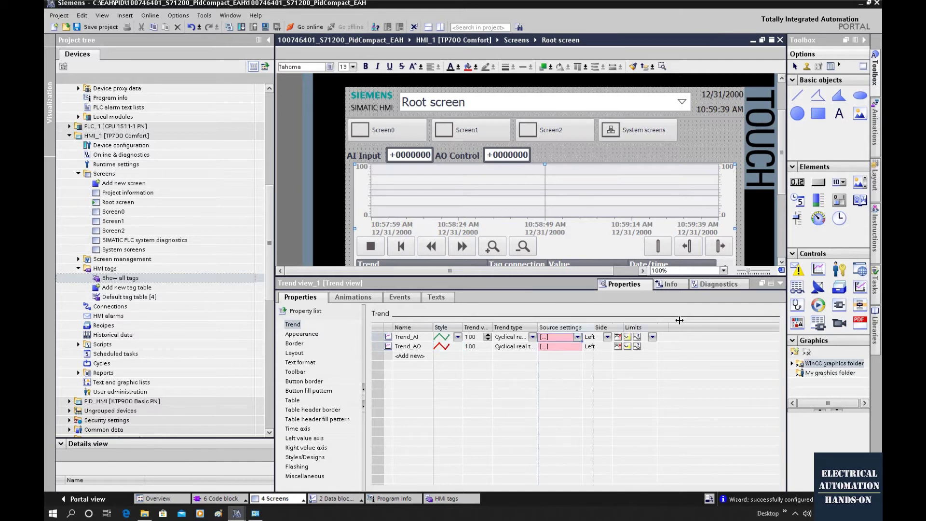
{"action": "left_click_drag", "start_coordinate": [582, 327], "coordinate": [688, 328]}
{"action": "left_click", "coordinate": [684, 337]}
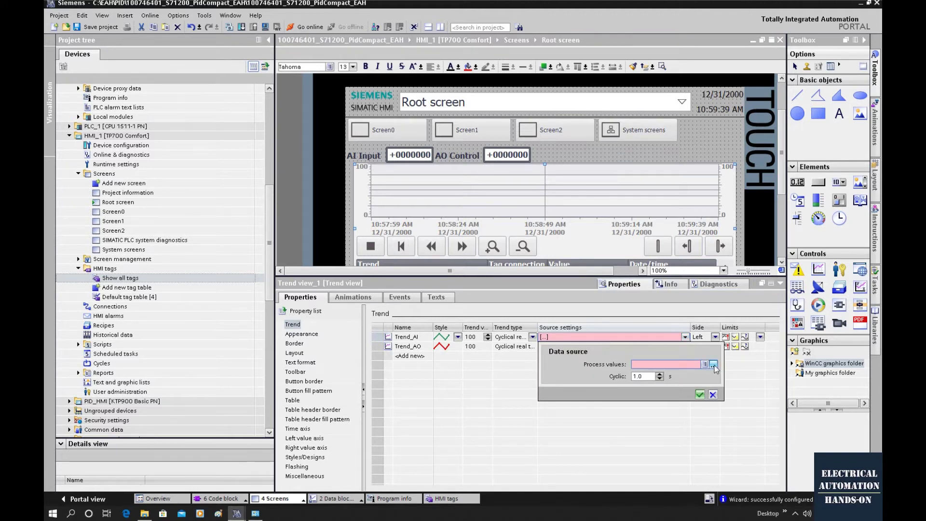
{"action": "left_click", "coordinate": [713, 365]}
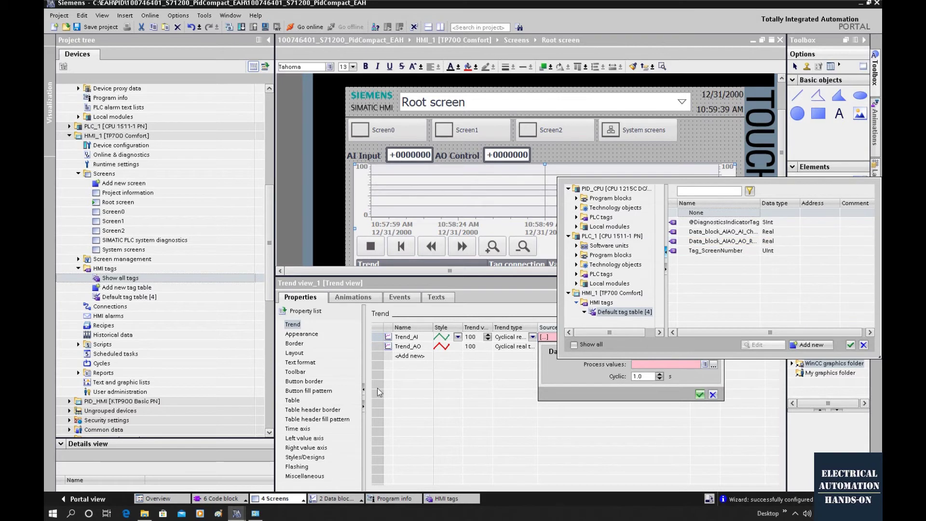
{"action": "left_click", "coordinate": [739, 237]}
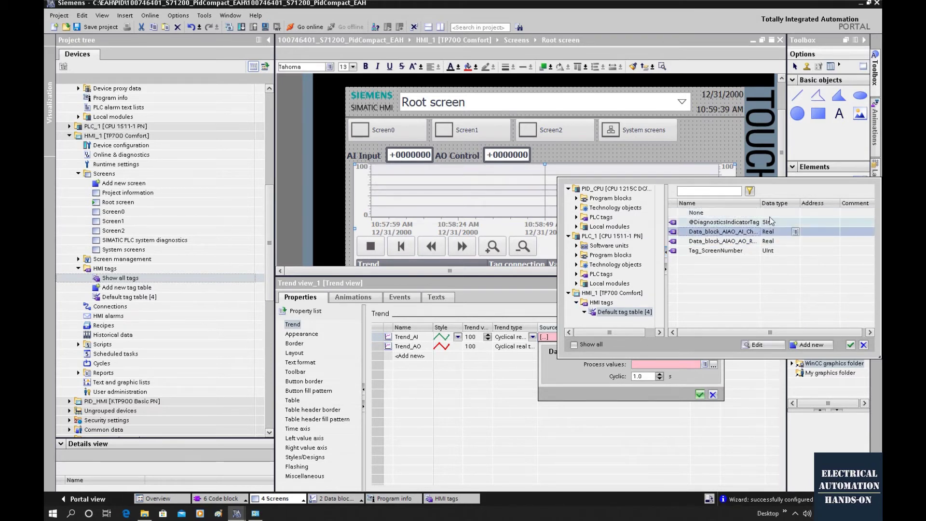
{"action": "left_click_drag", "start_coordinate": [760, 203], "coordinate": [832, 203]}
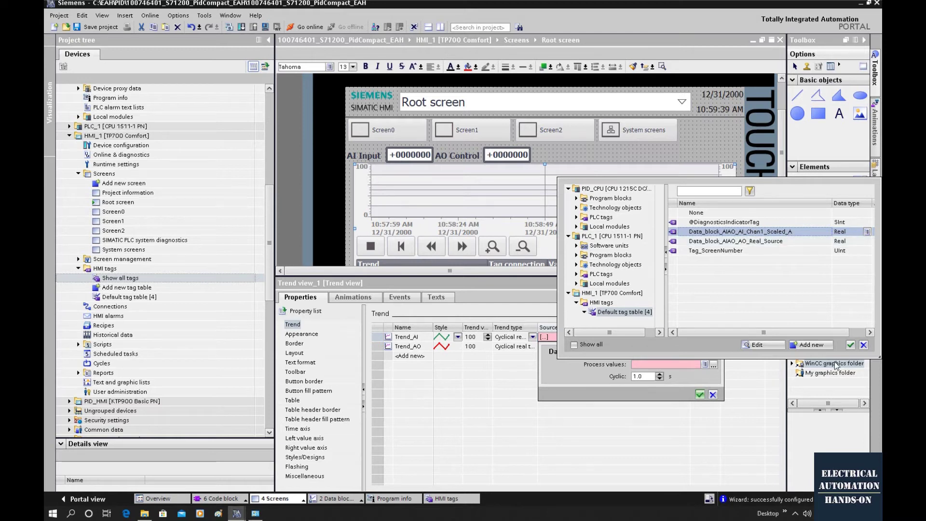
{"action": "left_click", "coordinate": [850, 344]}
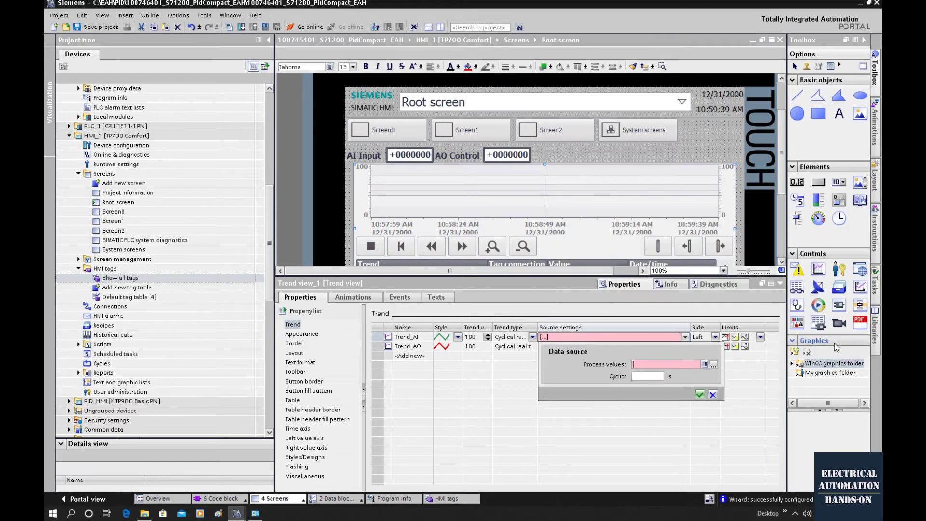
{"action": "left_click", "coordinate": [699, 395]}
Step: Assign the HMI tag Data_block_AIAO_AO_Real_Source as the process value source of Trend_AO
{"action": "left_click", "coordinate": [648, 346]}
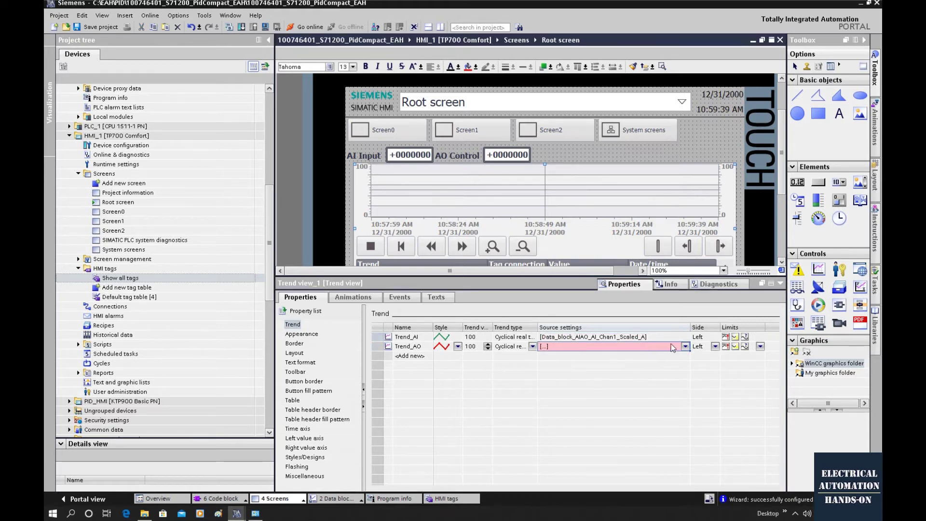
{"action": "left_click", "coordinate": [685, 346]}
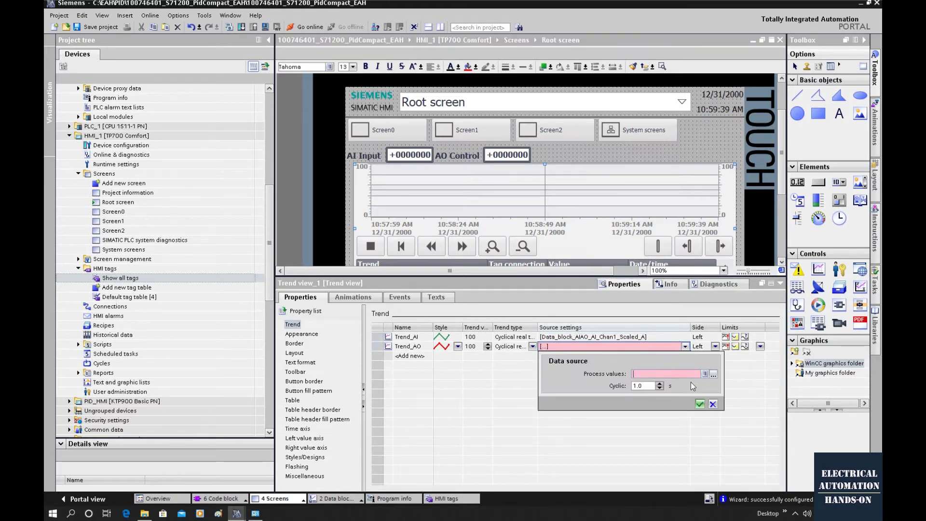
{"action": "left_click", "coordinate": [713, 374]}
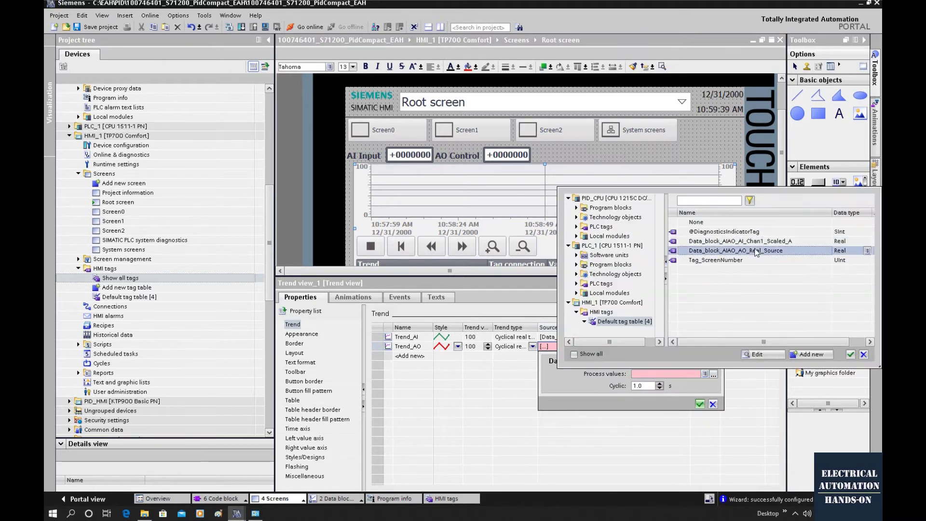
{"action": "left_click", "coordinate": [850, 354]}
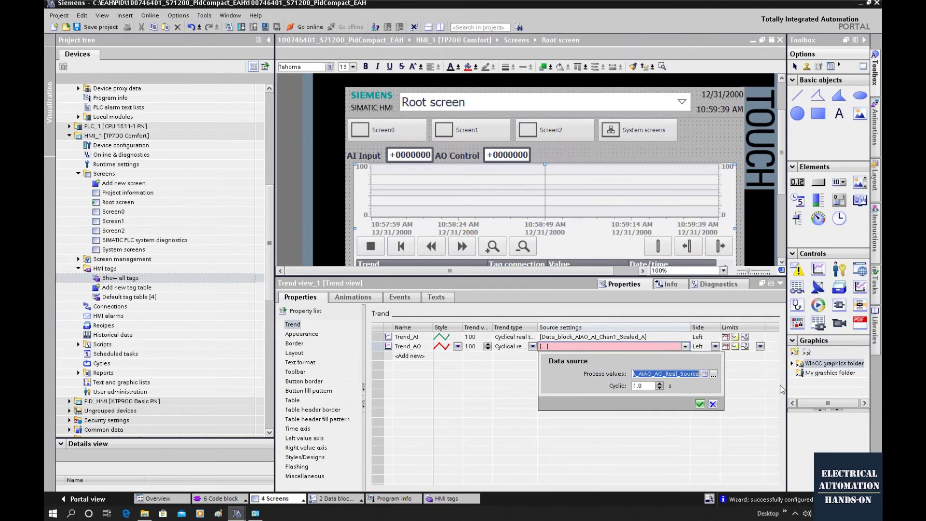
{"action": "left_click", "coordinate": [700, 403]}
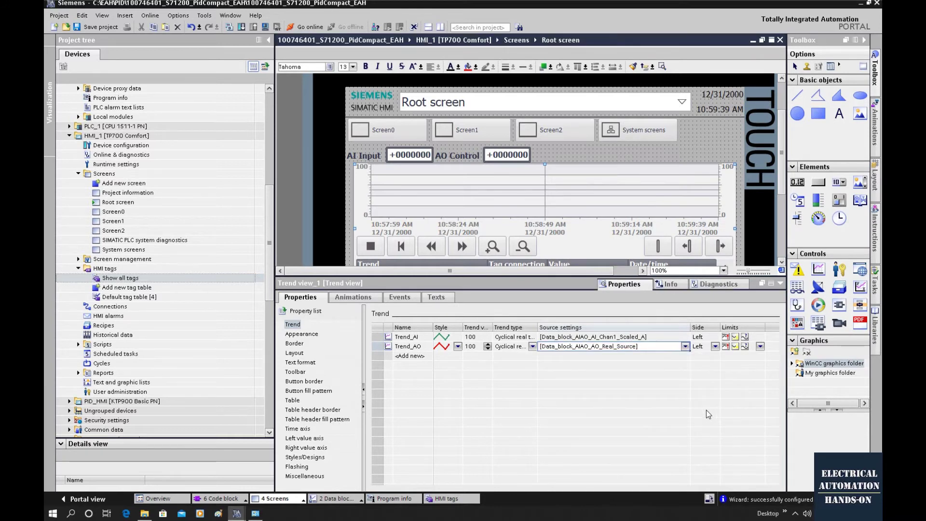
Step: Widen the trend table's columns and examine the trend values, trend type, source and side settings of both trends
{"action": "double_click", "coordinate": [540, 328]}
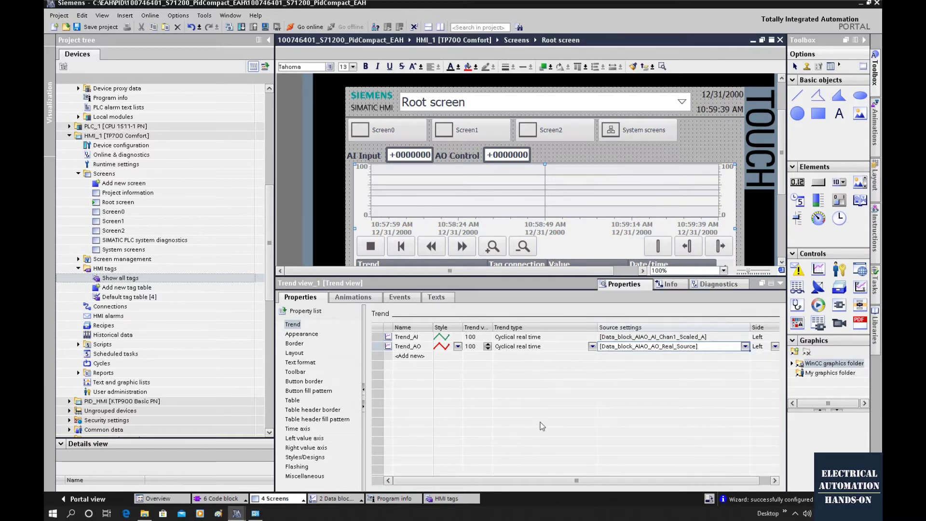
{"action": "double_click", "coordinate": [493, 327]}
{"action": "left_click", "coordinate": [484, 337]}
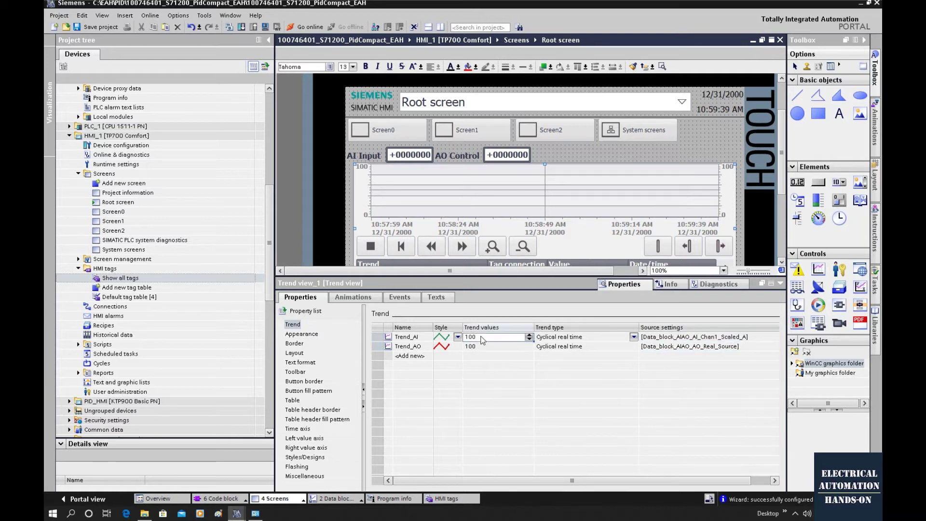
{"action": "left_click", "coordinate": [483, 339]}
{"action": "left_click_drag", "start_coordinate": [532, 326], "coordinate": [507, 327]}
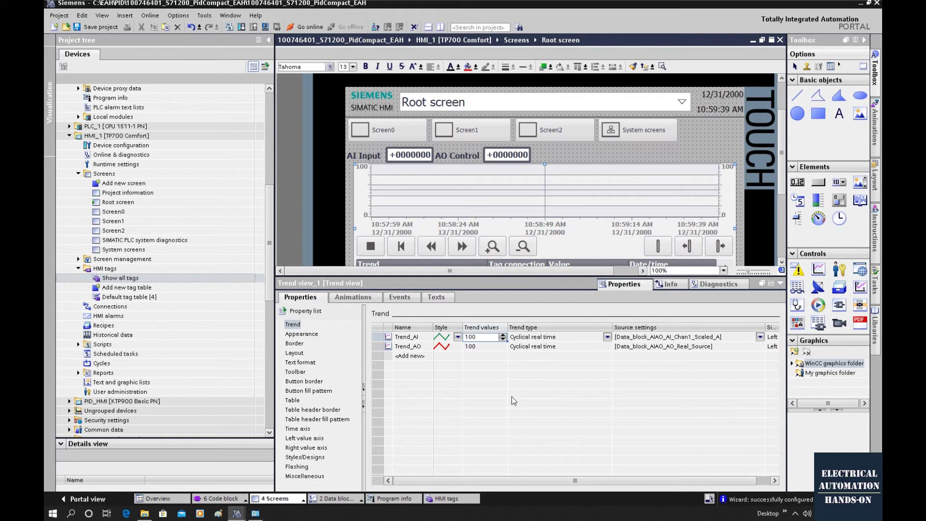
{"action": "double_click", "coordinate": [479, 340]}
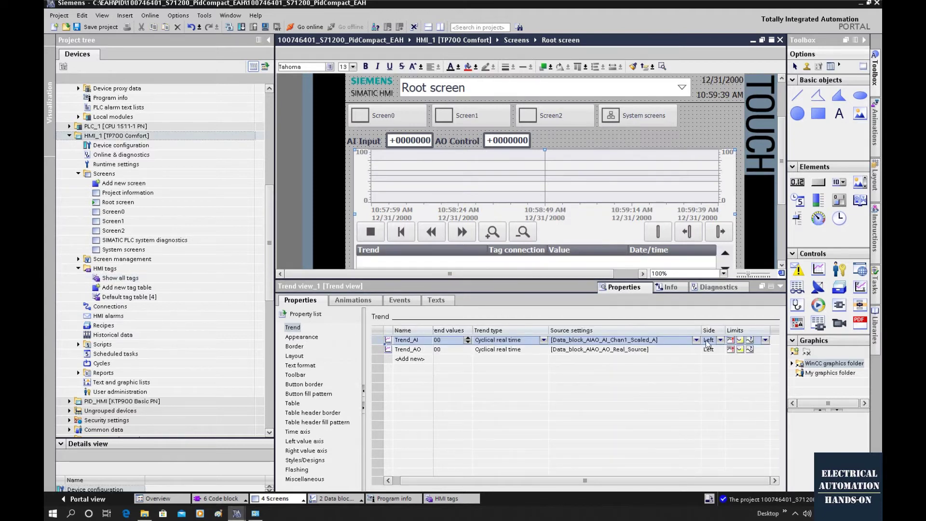
{"action": "double_click", "coordinate": [725, 331]}
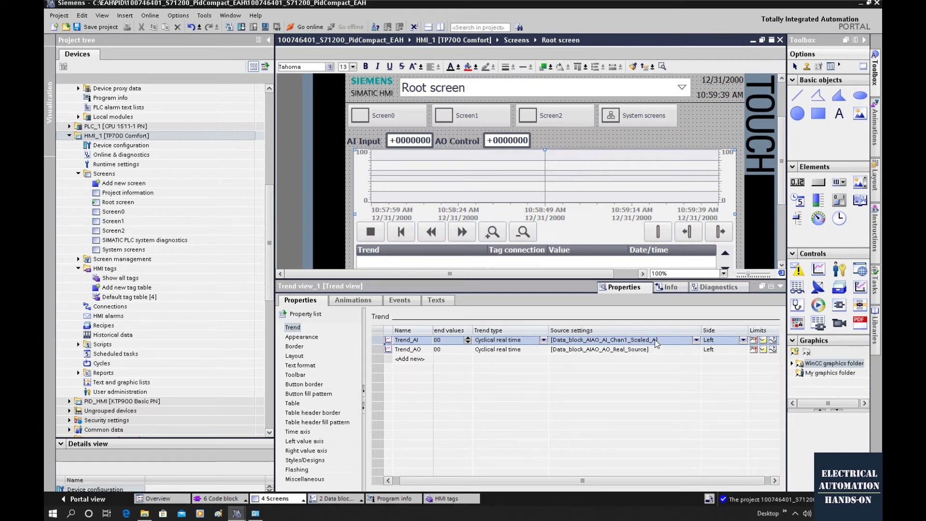
{"action": "left_click", "coordinate": [625, 351]}
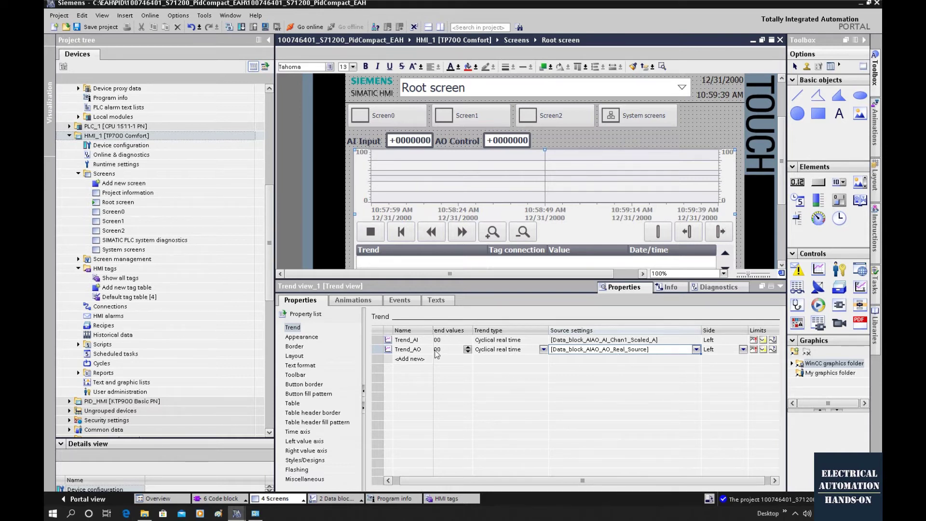
{"action": "left_click", "coordinate": [411, 340]}
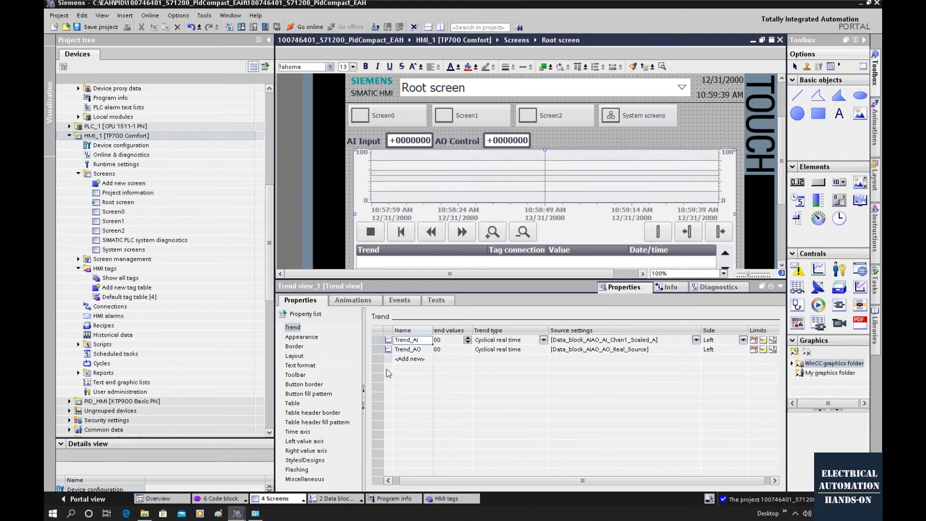
Step: Set the side of Trend_AO to Right
{"action": "left_click", "coordinate": [409, 350]}
{"action": "left_click", "coordinate": [744, 351]}
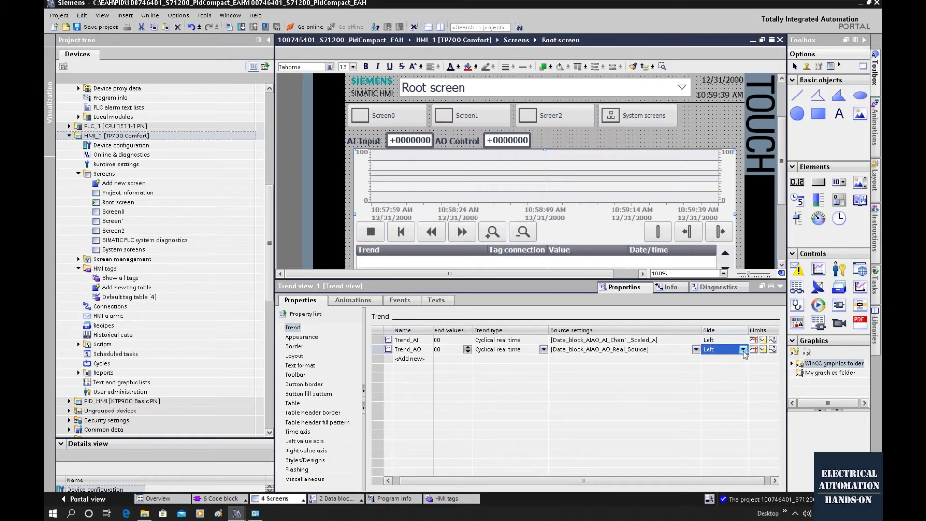
{"action": "left_click", "coordinate": [743, 350]}
{"action": "left_click", "coordinate": [719, 369]}
{"action": "left_click", "coordinate": [725, 353]}
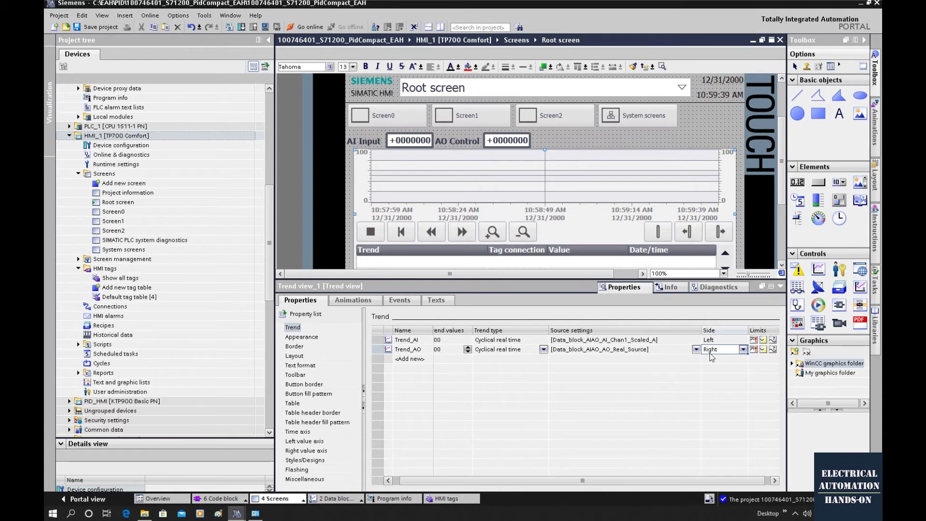
Step: Set the axis end of the Trend view's left value axis to 10
{"action": "left_click", "coordinate": [295, 442]}
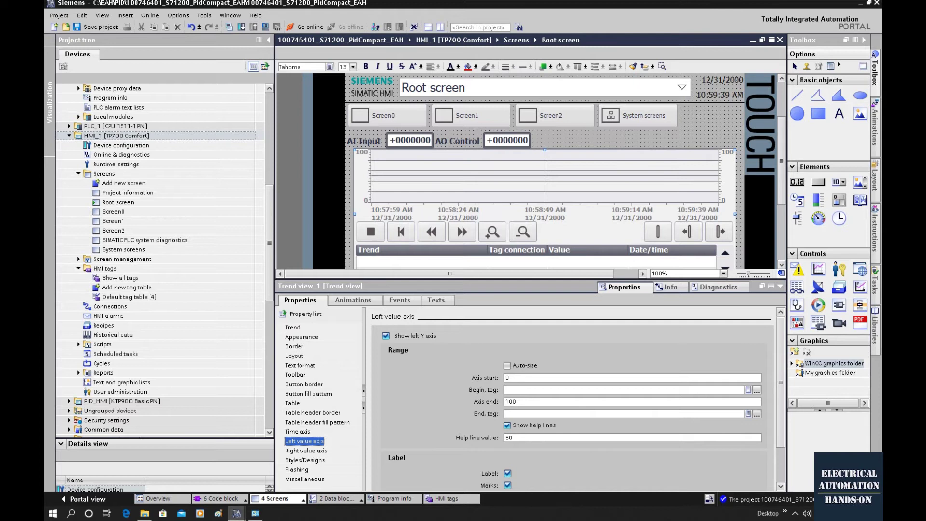
{"action": "double_click", "coordinate": [510, 401]}
{"action": "type", "text": "10"}
{"action": "key", "text": "Return"}
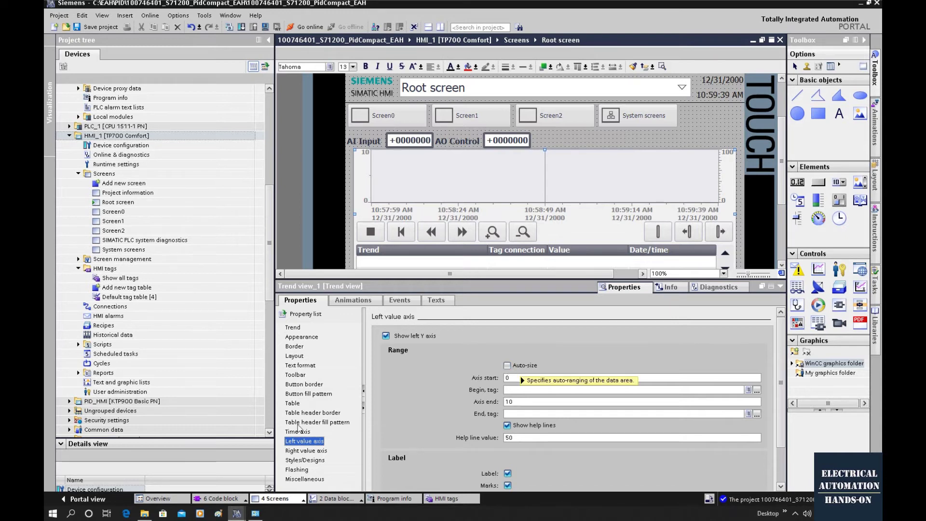
Step: Review the Trend view's right value axis settings, save the project and compile HMI_1
{"action": "left_click", "coordinate": [296, 452]}
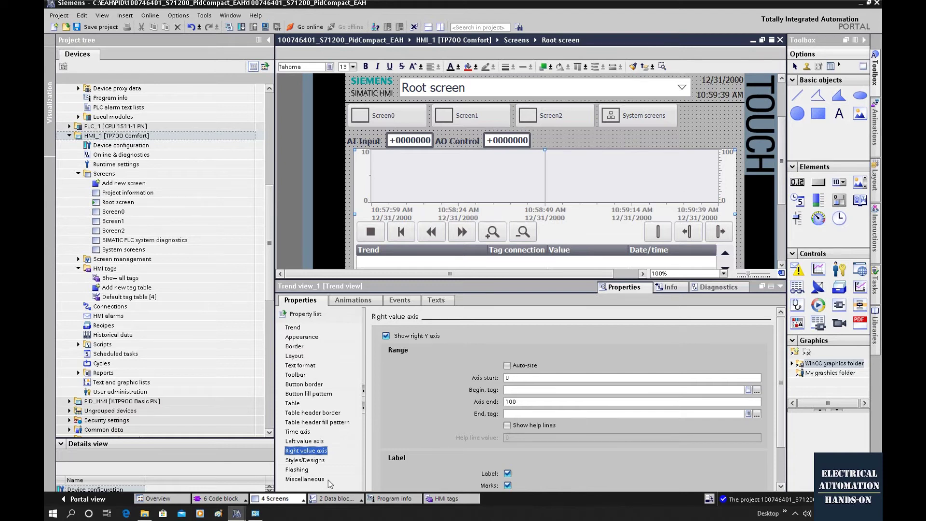
{"action": "left_click", "coordinate": [96, 29]}
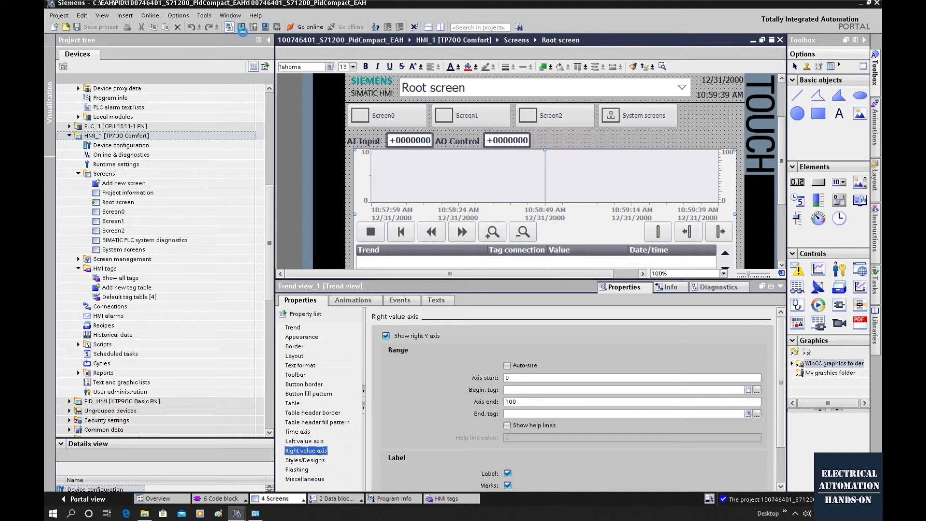
{"action": "left_click", "coordinate": [241, 27]}
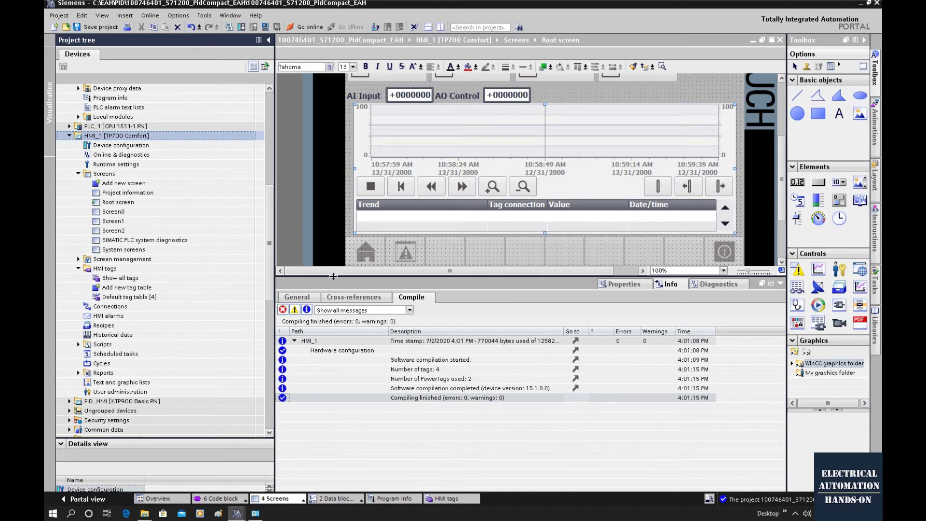
{"action": "left_click_drag", "start_coordinate": [333, 276], "coordinate": [333, 400]}
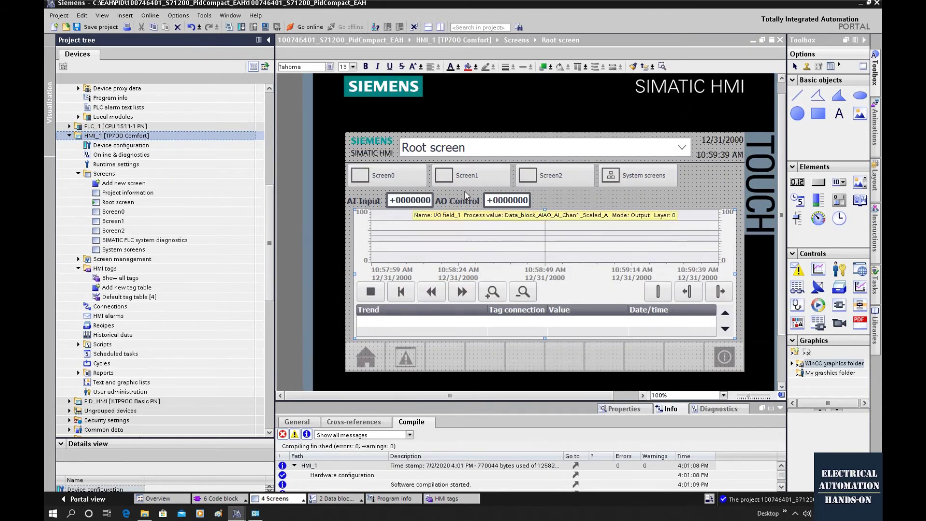
{"action": "left_click", "coordinate": [314, 181]}
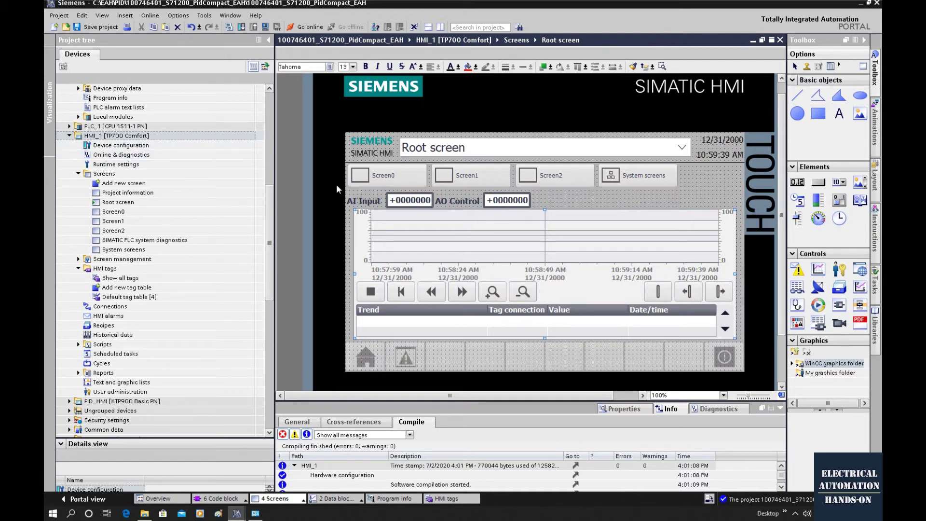
{"action": "left_click", "coordinate": [212, 135]}
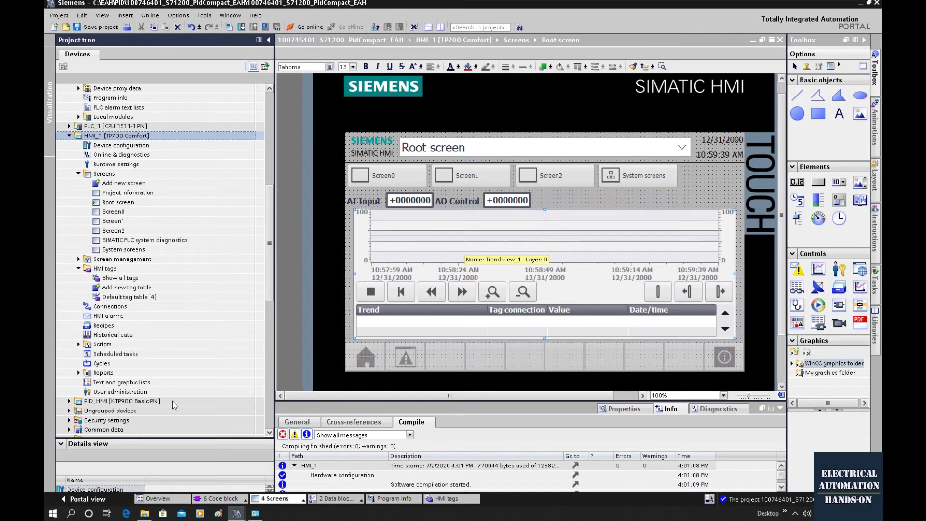
Step: Find and open the Windows Control Panel and bring up its Set PG/PC Interface (32-bit) settings
{"action": "left_click", "coordinate": [102, 500]}
{"action": "key", "text": "super+s"}
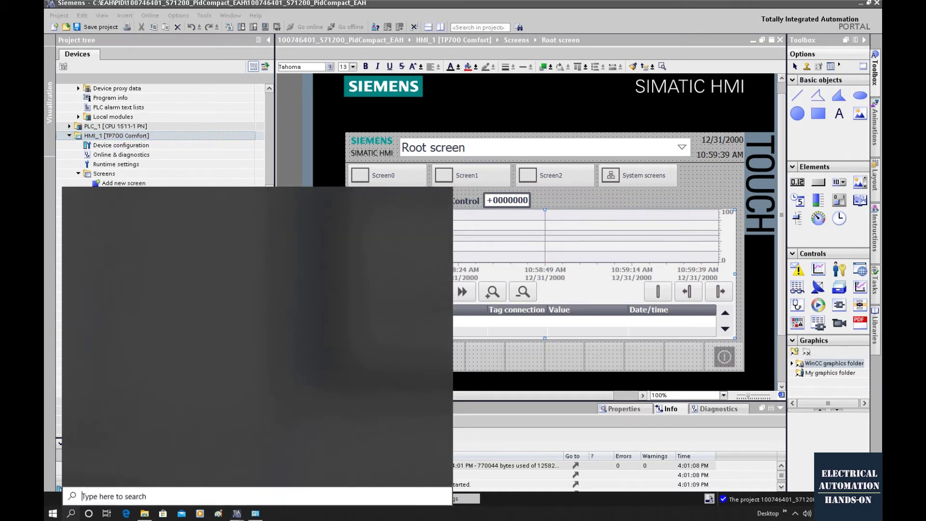
{"action": "type", "text": "contr"}
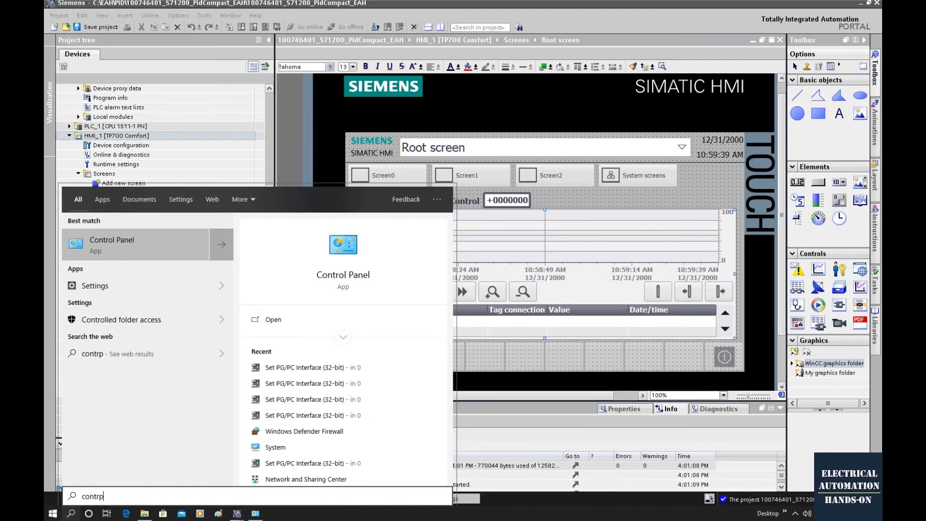
{"action": "type", "text": "ol panel"}
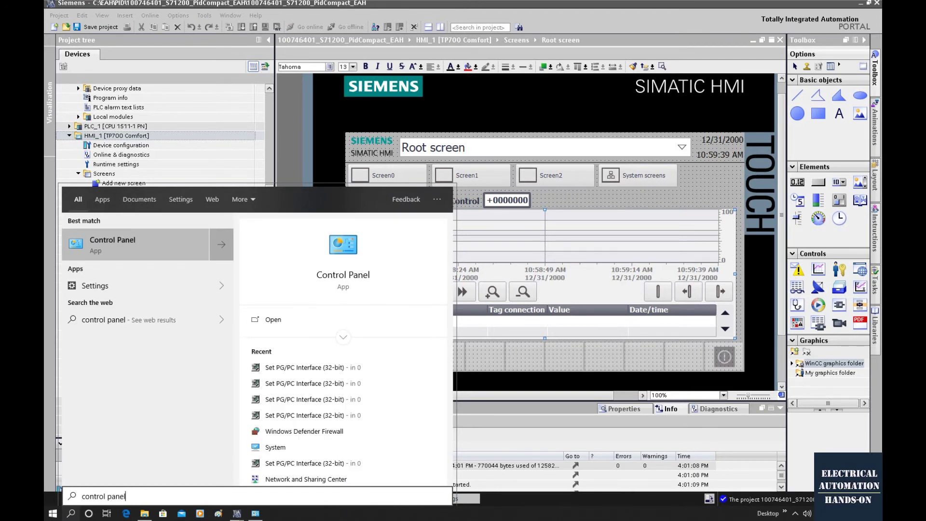
{"action": "key", "text": "Return"}
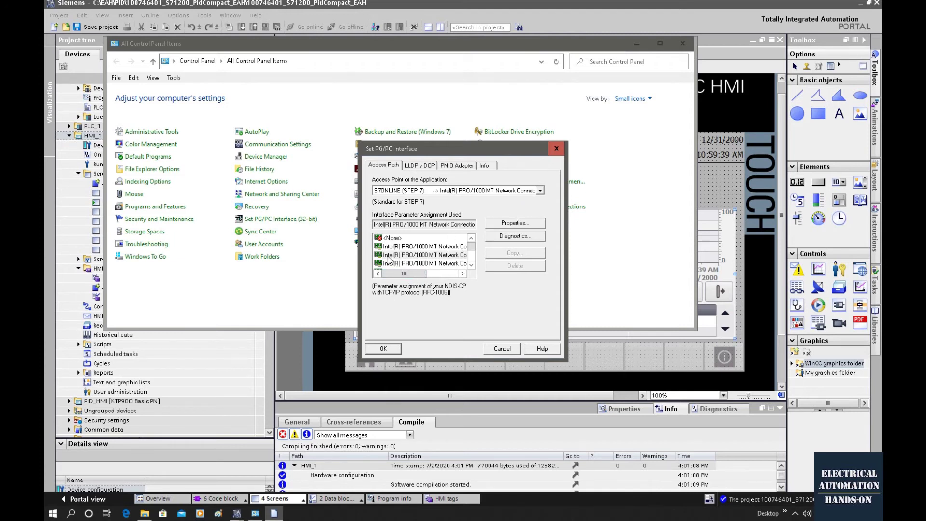
Step: Check that the S7ONLINE (STEP 7) access point uses the Intel PRO/1000 MT TCPIP.1 interface, accept the settings and return to TIA Portal
{"action": "left_click_drag", "start_coordinate": [416, 273], "coordinate": [441, 274]}
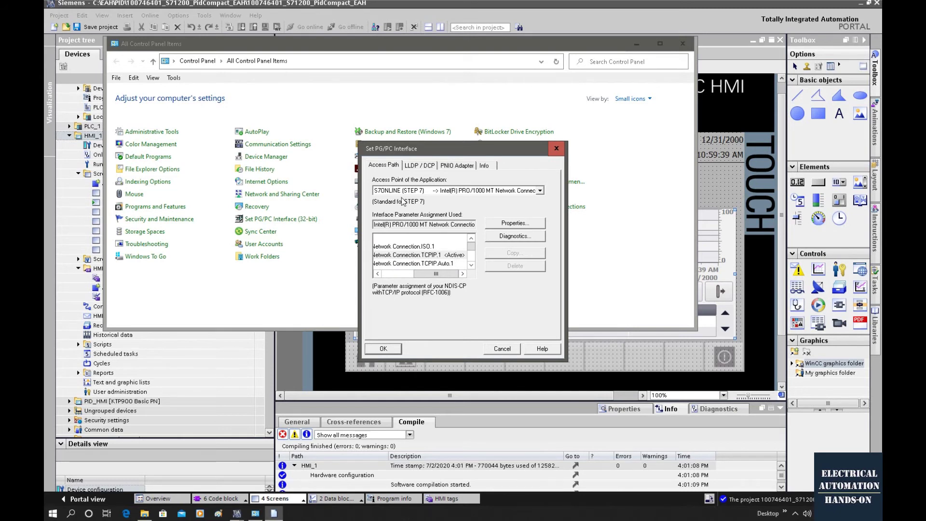
{"action": "left_click", "coordinate": [421, 191]}
{"action": "left_click", "coordinate": [405, 232]}
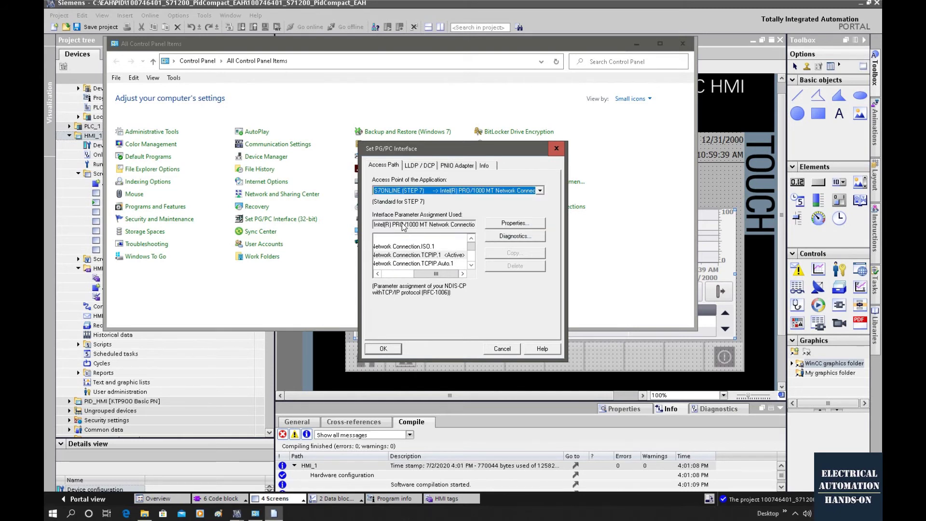
{"action": "mouse_move", "coordinate": [471, 246]}
{"action": "left_mouse_down"}
{"action": "mouse_move", "coordinate": [471, 258]}
{"action": "mouse_move", "coordinate": [472, 248]}
{"action": "left_mouse_up"}
{"action": "mouse_move", "coordinate": [435, 274]}
{"action": "left_mouse_down"}
{"action": "mouse_move", "coordinate": [396, 273]}
{"action": "mouse_move", "coordinate": [441, 271]}
{"action": "mouse_move", "coordinate": [435, 263]}
{"action": "left_mouse_up"}
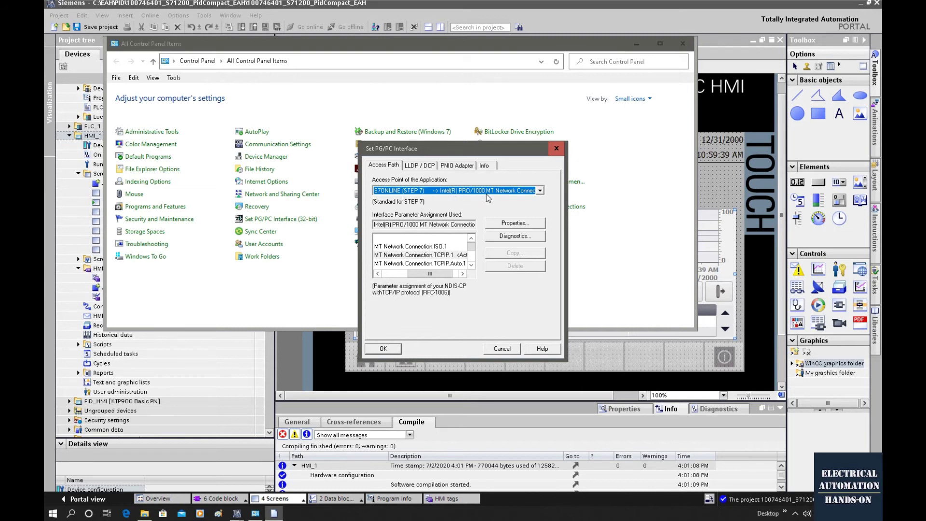
{"action": "left_click", "coordinate": [387, 348]}
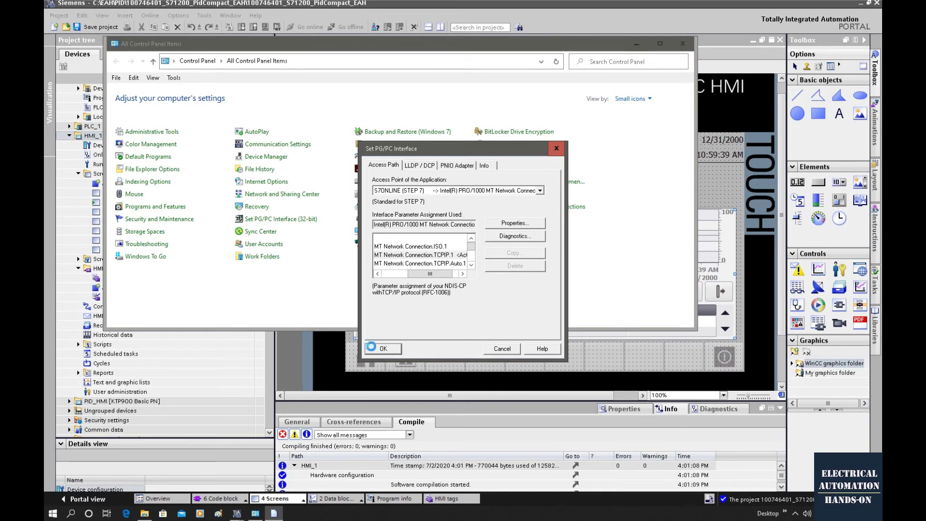
{"action": "left_click", "coordinate": [374, 346]}
{"action": "left_click", "coordinate": [322, 354]}
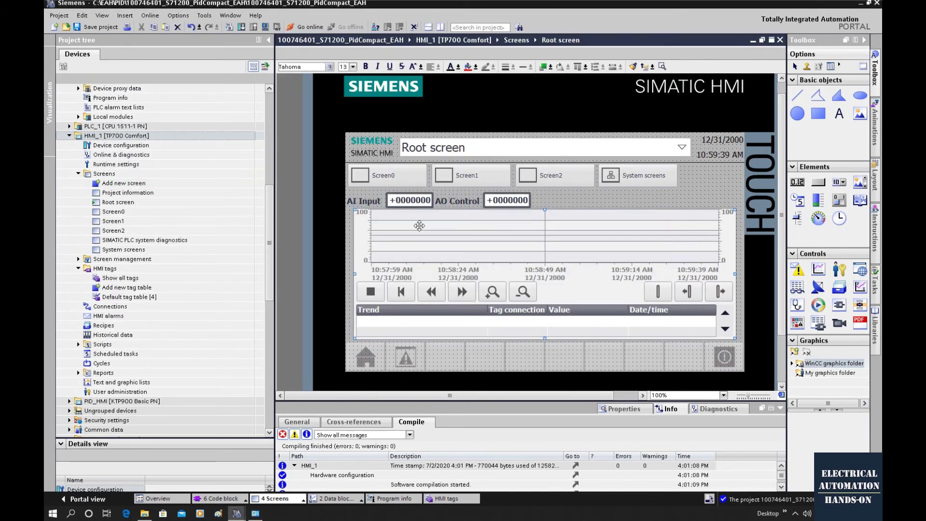
Step: Start the HMI_1 simulation with the Root screen and dismiss the active system events window
{"action": "left_click", "coordinate": [201, 88]}
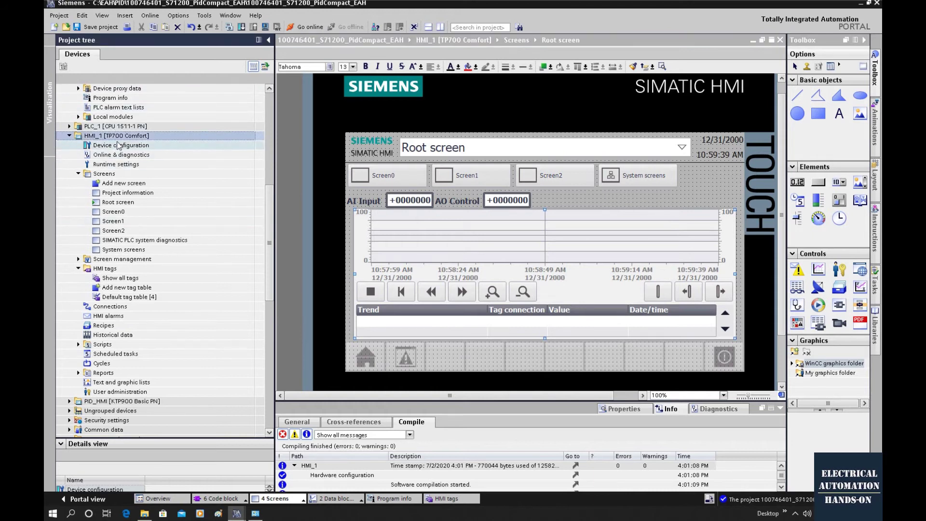
{"action": "left_click", "coordinate": [265, 27]}
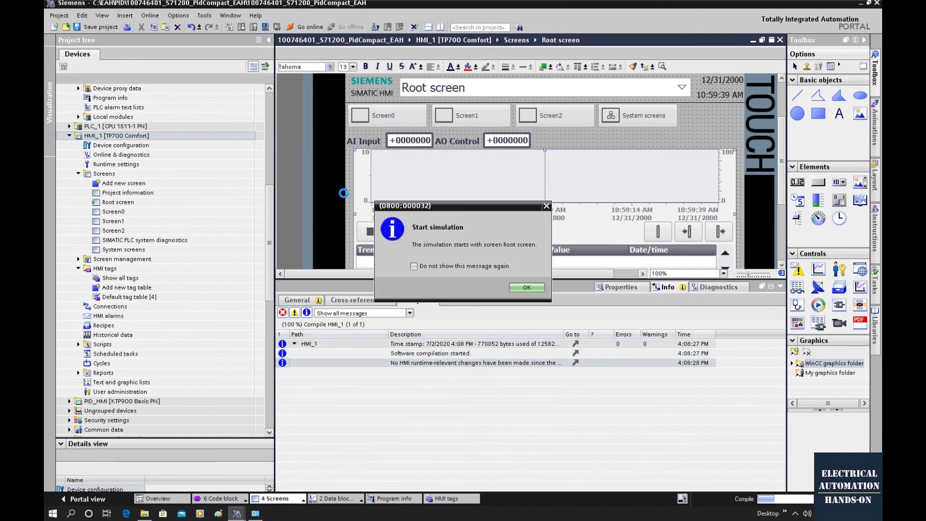
{"action": "left_click", "coordinate": [521, 288]}
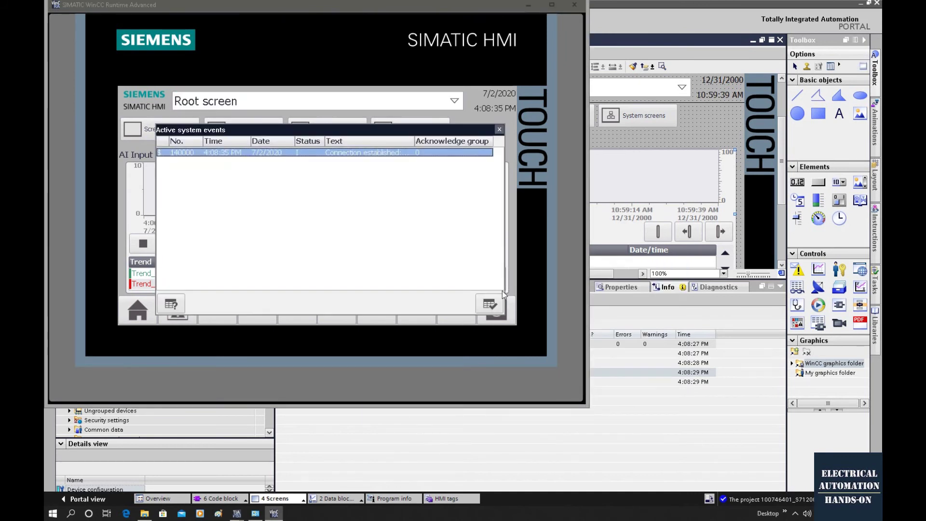
{"action": "left_click", "coordinate": [499, 130]}
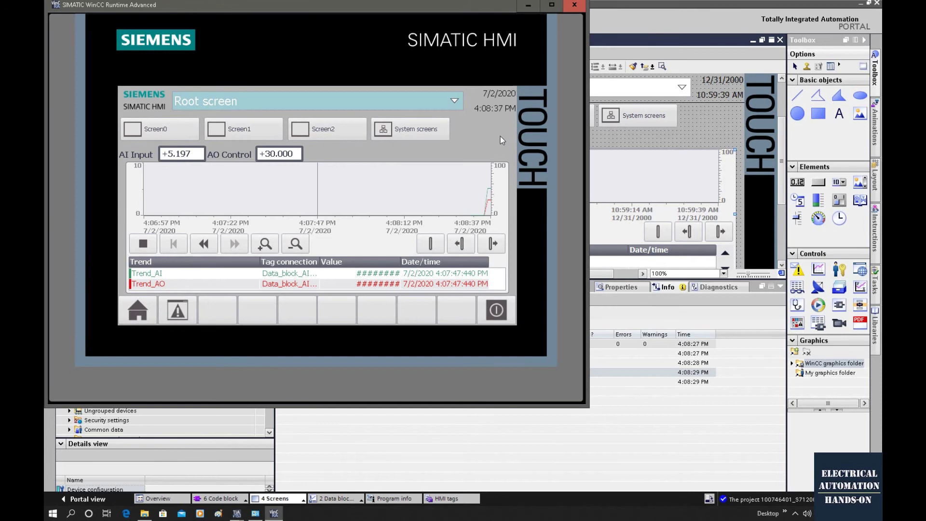
Step: Move the trend ruler to the latest time and adjust the Trend and Tag connection column widths in the runtime value table
{"action": "left_click", "coordinate": [396, 288]}
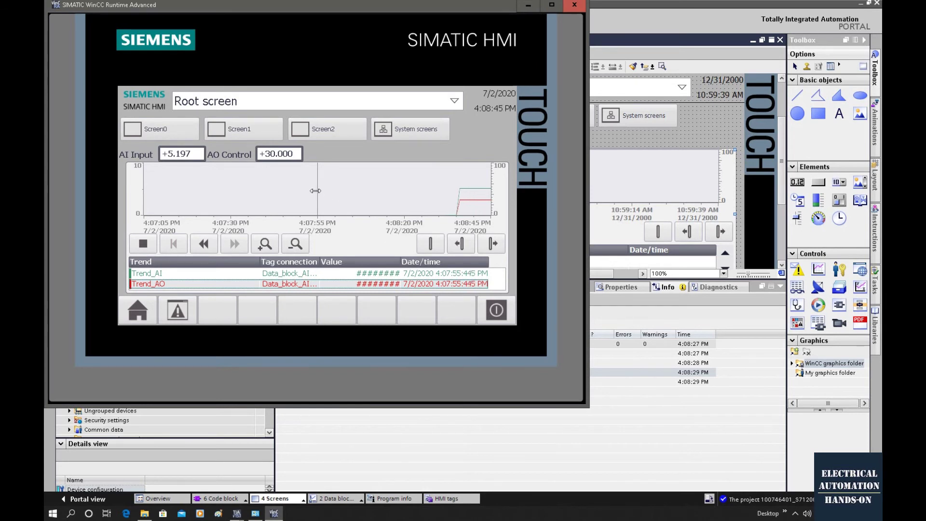
{"action": "left_click_drag", "start_coordinate": [316, 190], "coordinate": [495, 188]}
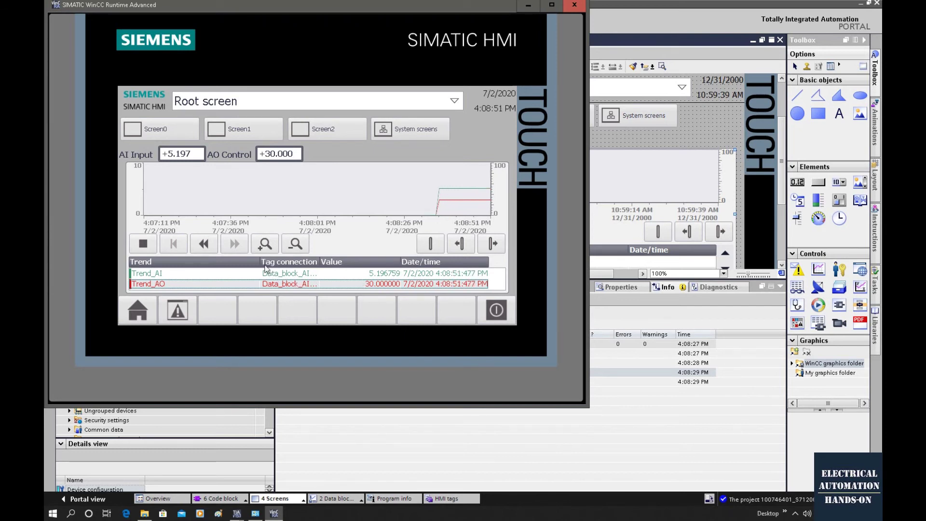
{"action": "left_click_drag", "start_coordinate": [260, 262], "coordinate": [200, 262]}
{"action": "left_click_drag", "start_coordinate": [259, 262], "coordinate": [290, 263]}
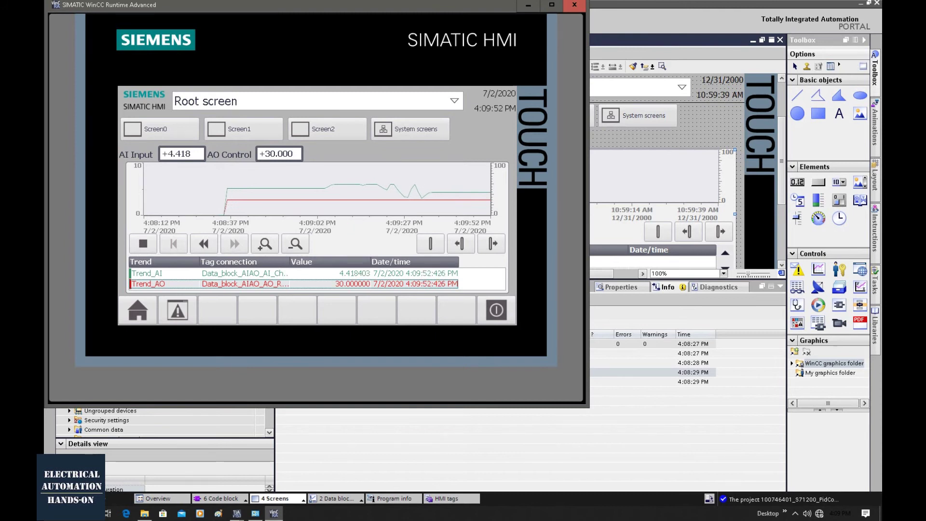
Step: Set the AO Control value to 50 on the simulated Root screen
{"action": "left_click", "coordinate": [278, 154]}
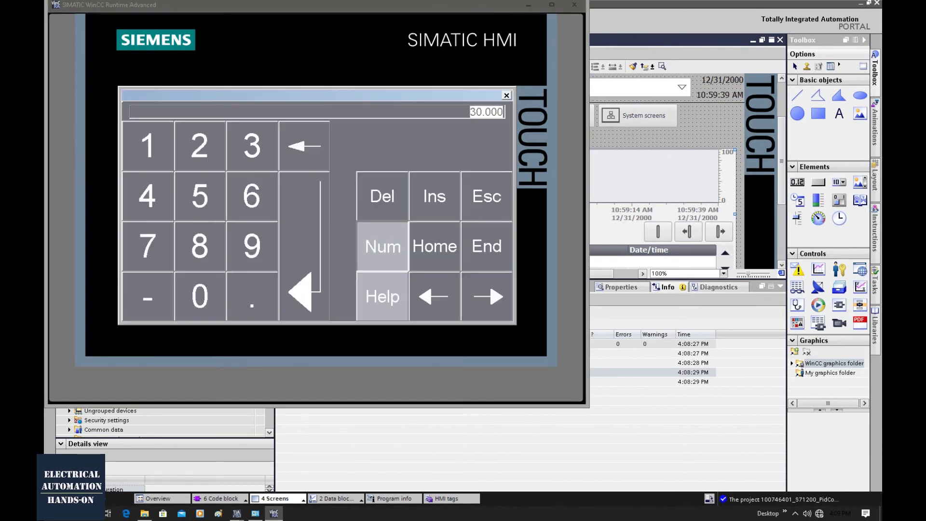
{"action": "left_click", "coordinate": [216, 202]}
{"action": "left_click", "coordinate": [200, 295]}
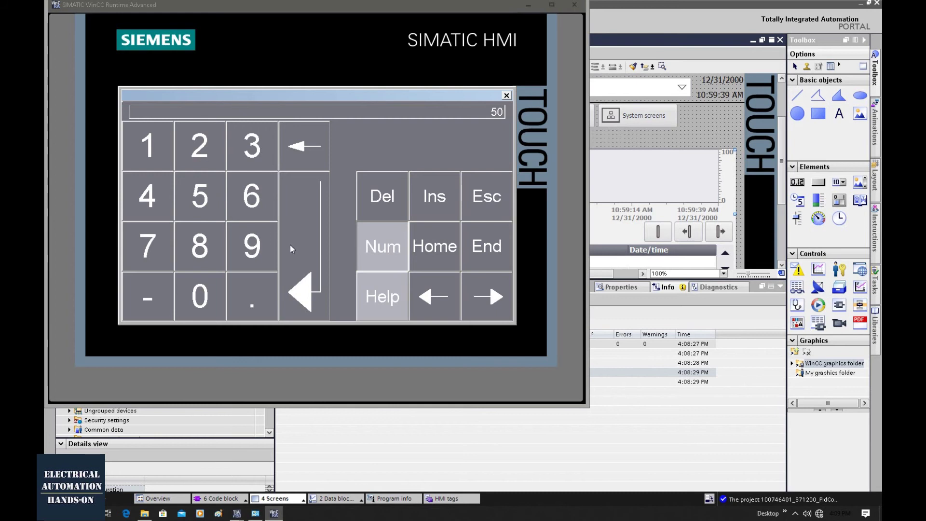
{"action": "left_click", "coordinate": [290, 245]}
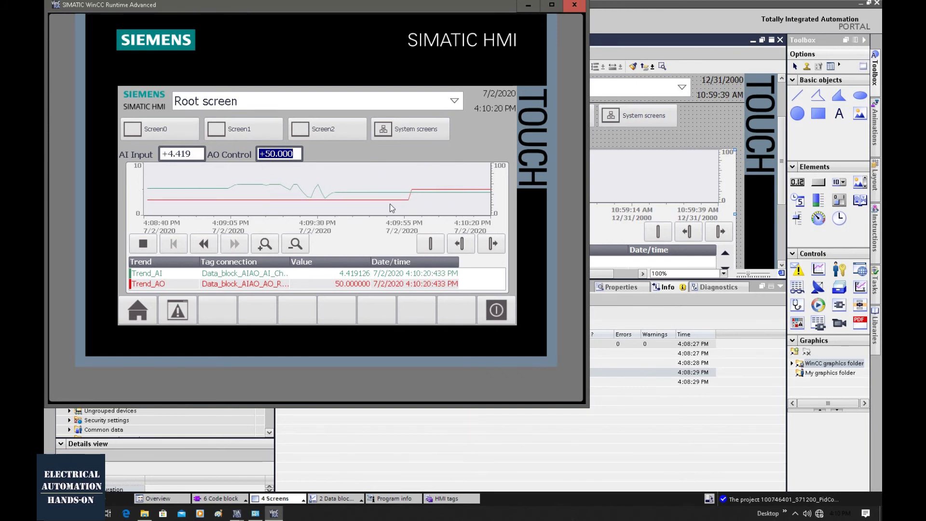
Step: Minimize the running simulation to return to the TIA Portal project and collapse HMI_1 in the project tree
{"action": "left_click", "coordinate": [529, 7]}
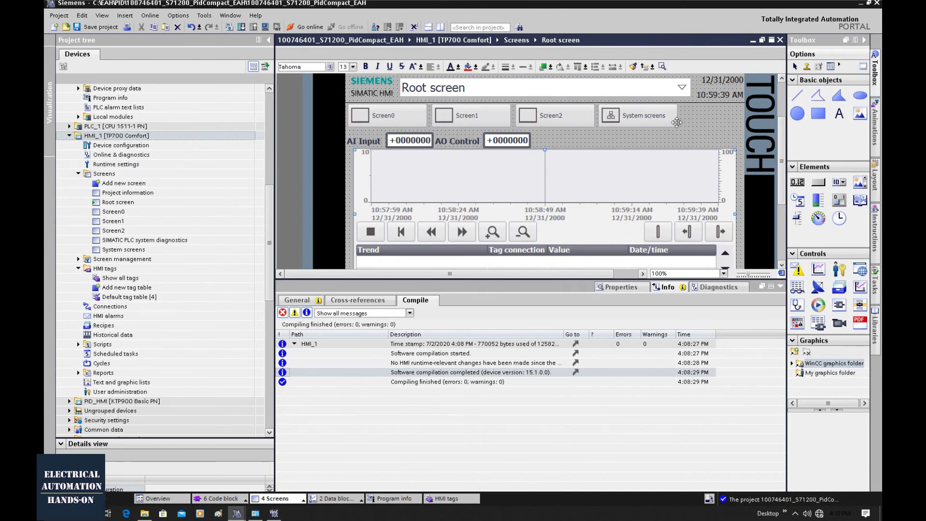
{"action": "left_click", "coordinate": [561, 97]}
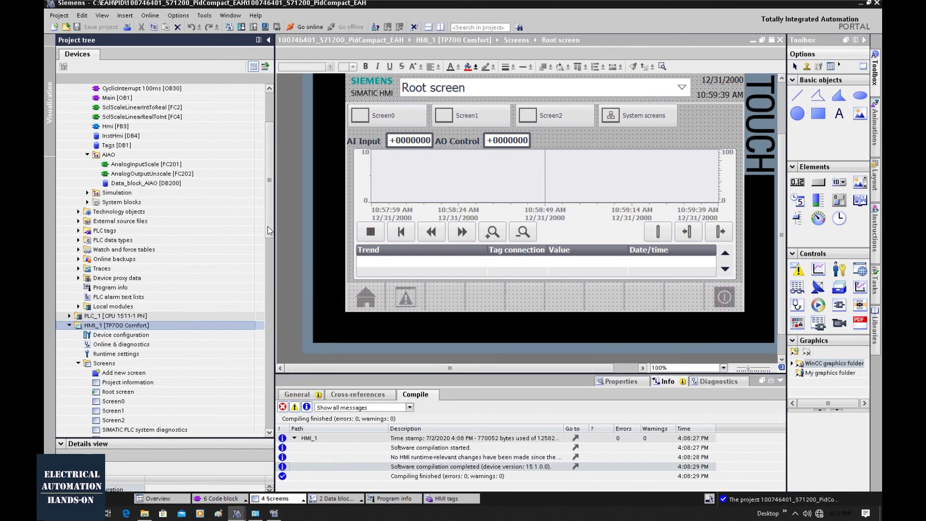
{"action": "scroll", "coordinate": [267, 223], "scroll_direction": "up", "scroll_amount": 3}
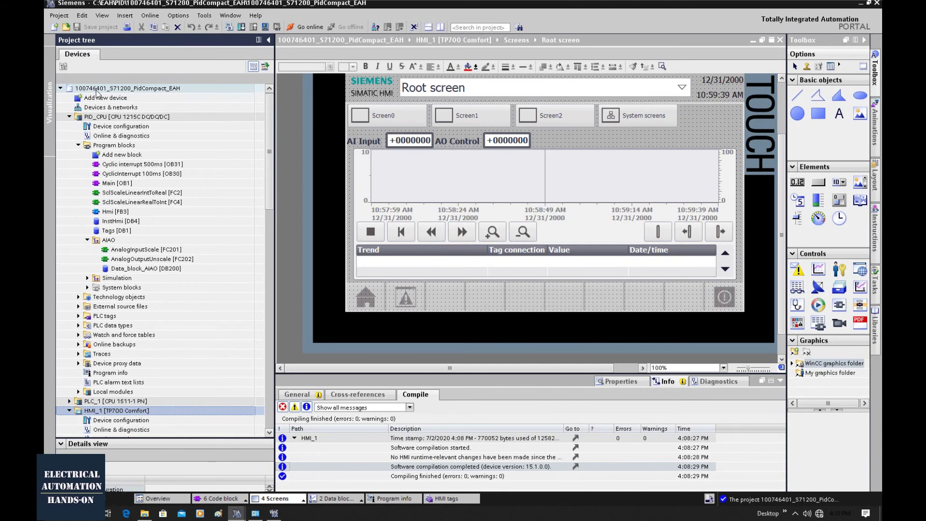
{"action": "scroll", "coordinate": [132, 339], "scroll_direction": "down", "scroll_amount": 2}
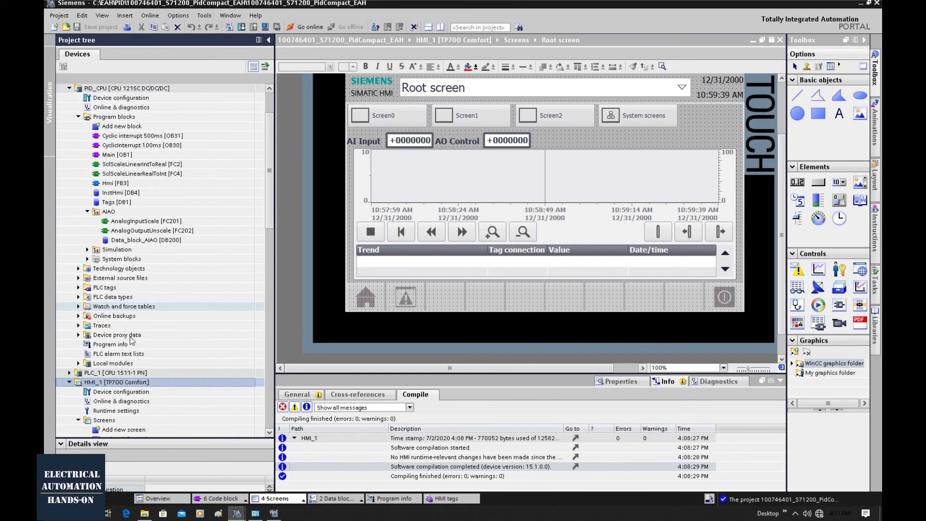
{"action": "left_click", "coordinate": [69, 353]}
{"action": "scroll", "coordinate": [138, 260], "scroll_direction": "up", "scroll_amount": 1}
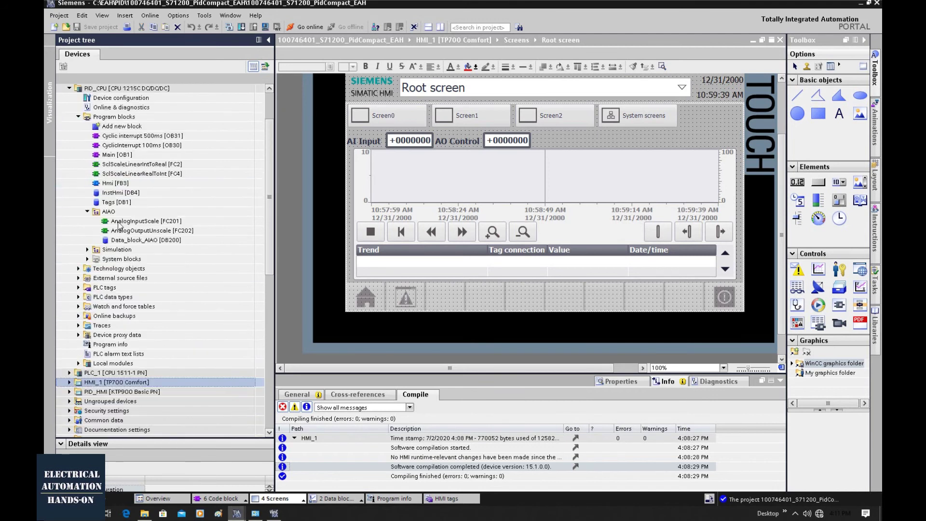
Step: Expand the screens of PID_HMI [KTP900 Basic PN] and open the 10_Trend screen
{"action": "scroll", "coordinate": [130, 263], "scroll_direction": "down", "scroll_amount": 4}
{"action": "left_click", "coordinate": [102, 282]}
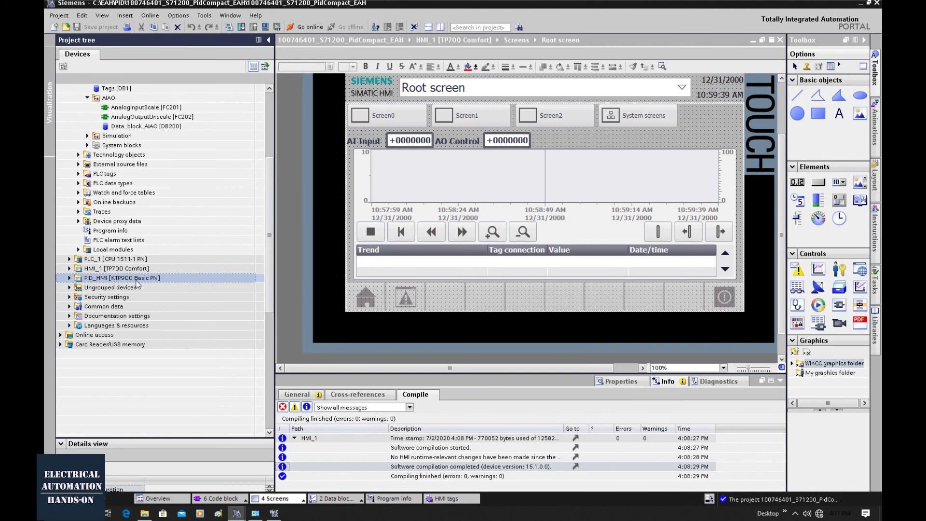
{"action": "left_click", "coordinate": [70, 279]}
{"action": "left_click", "coordinate": [78, 316]}
{"action": "scroll", "coordinate": [122, 328], "scroll_direction": "down", "scroll_amount": 2}
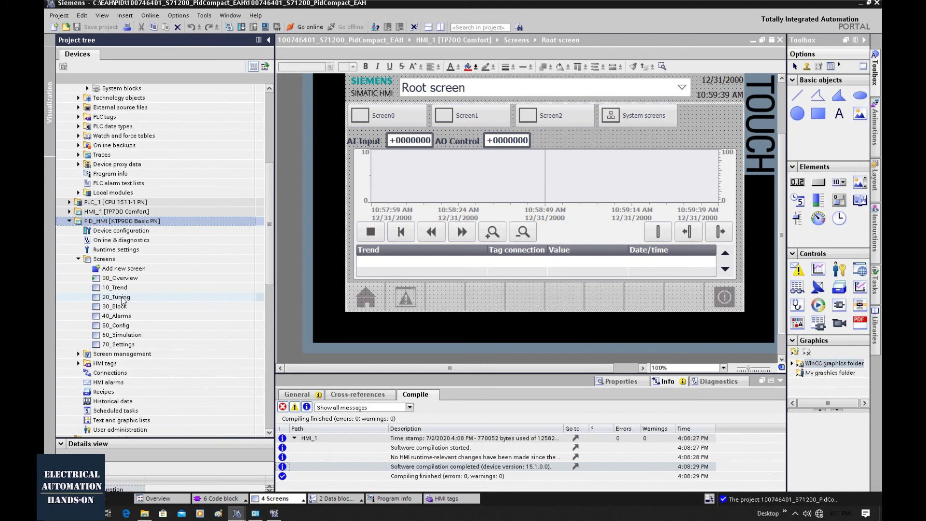
{"action": "left_click", "coordinate": [118, 288]}
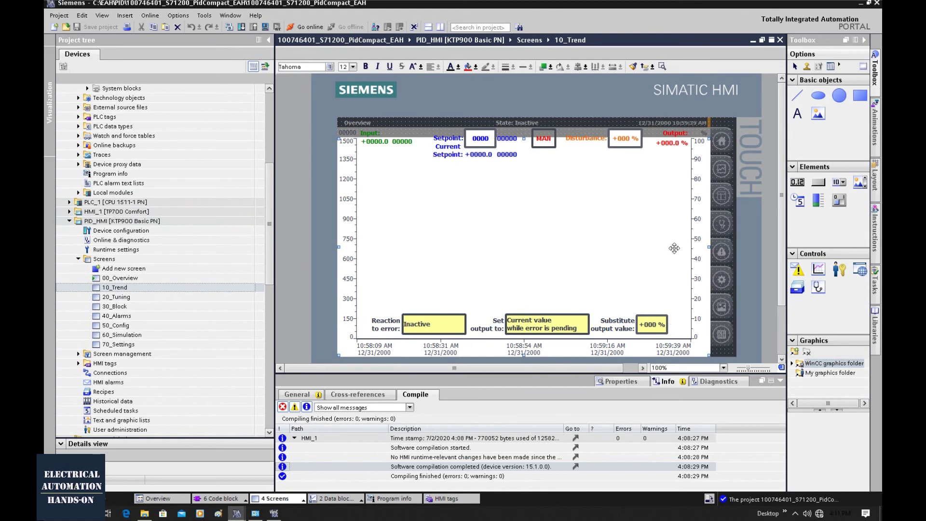
Step: Show the trend list of the 10_Trend screen's trend view and widen its Name column to examine the configured trends
{"action": "left_click", "coordinate": [636, 383]}
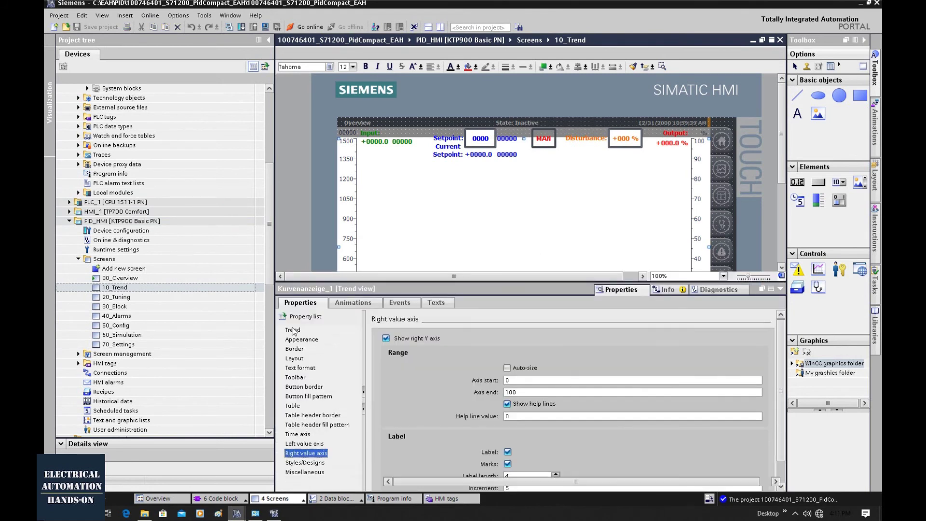
{"action": "left_click", "coordinate": [293, 330]}
{"action": "left_click_drag", "start_coordinate": [433, 333], "coordinate": [503, 333]}
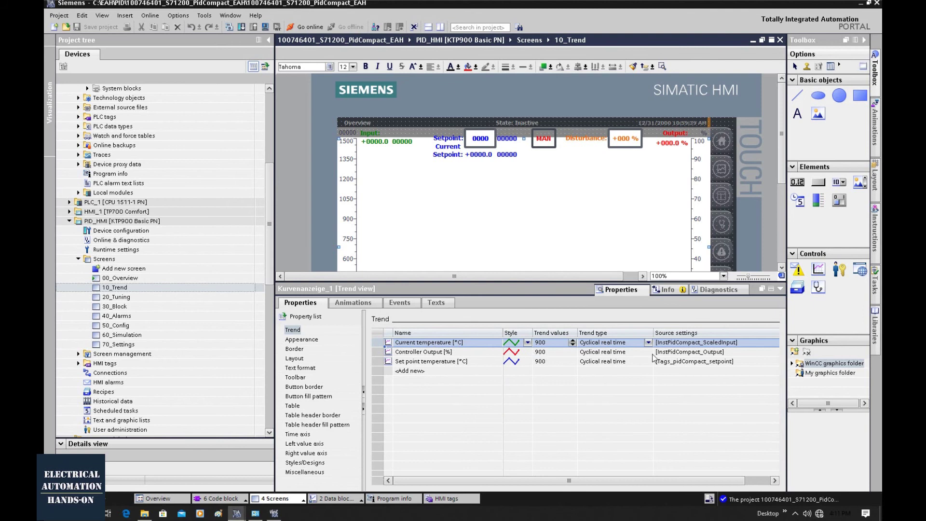
Step: Examine the names, source settings, axis side and limits of the three trends in the 10_Trend screen's trend view
{"action": "left_click", "coordinate": [714, 362]}
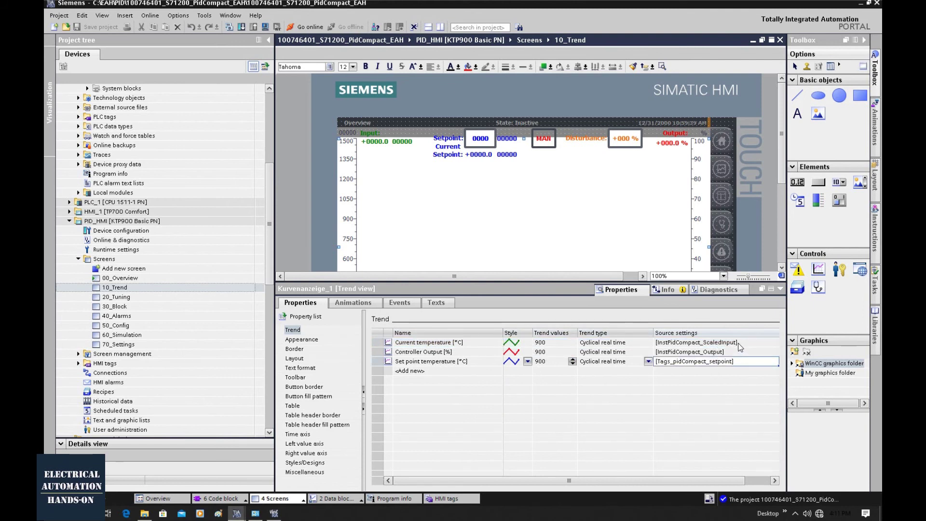
{"action": "left_click", "coordinate": [470, 343]}
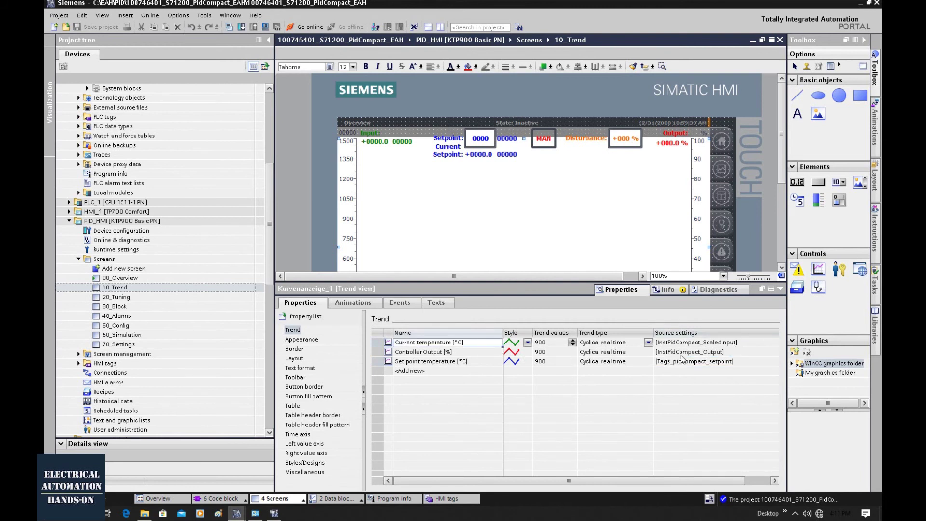
{"action": "left_click", "coordinate": [483, 355]}
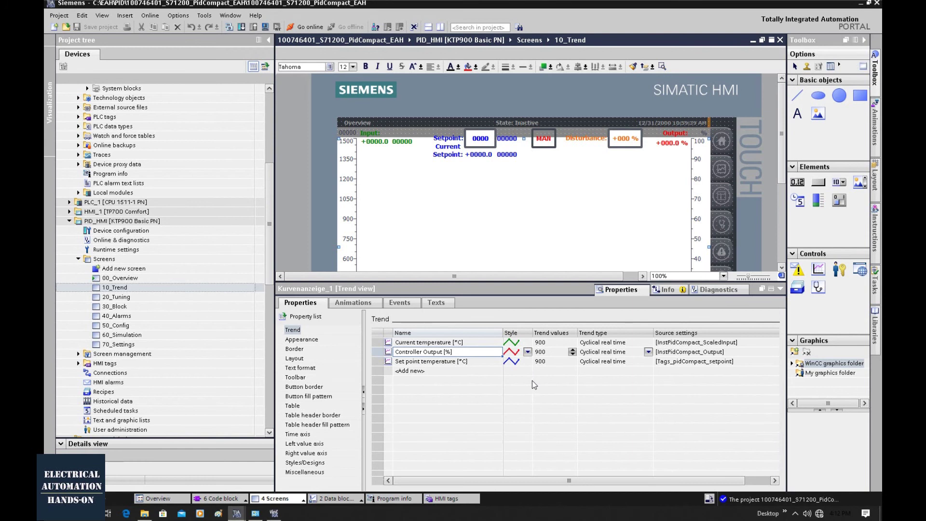
{"action": "left_click_drag", "start_coordinate": [491, 480], "coordinate": [514, 476]}
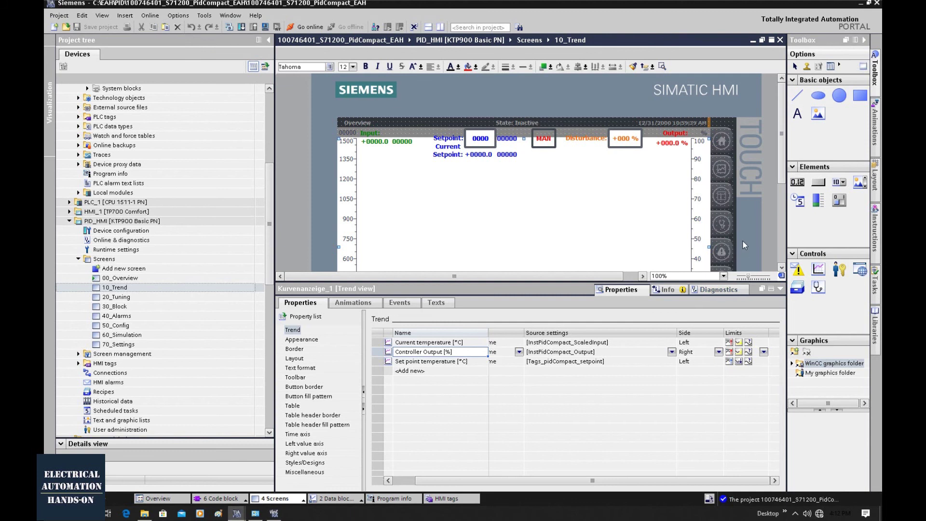
Step: Examine the left and right value axes, time axis and surrounding fields of the trend view on the 10_Trend screen
{"action": "scroll", "coordinate": [742, 240], "scroll_direction": "down", "scroll_amount": 3}
{"action": "scroll", "coordinate": [768, 208], "scroll_direction": "up", "scroll_amount": 3}
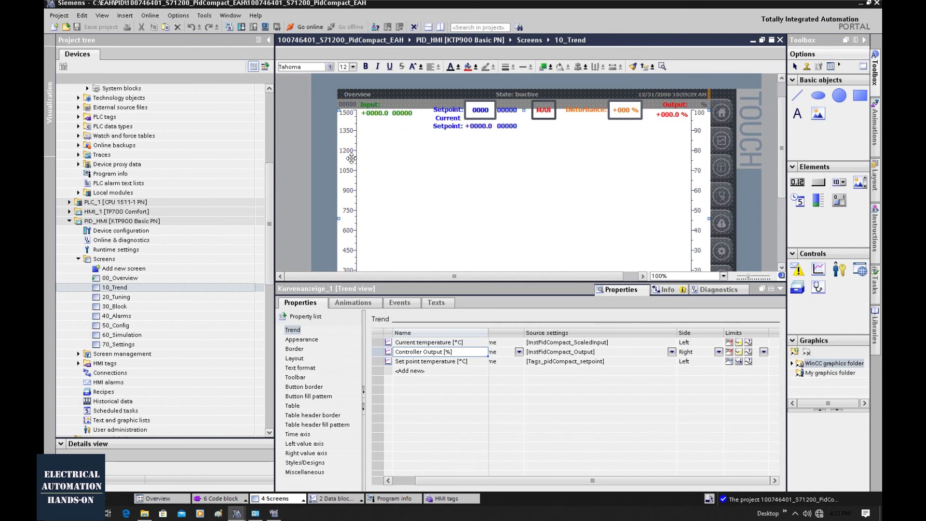
{"action": "scroll", "coordinate": [779, 195], "scroll_direction": "down", "scroll_amount": 3}
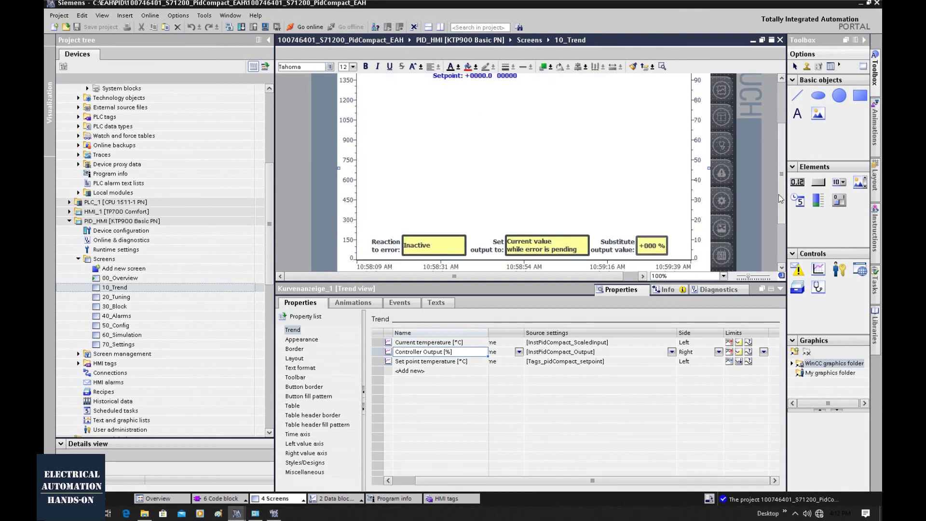
{"action": "scroll", "coordinate": [777, 193], "scroll_direction": "up", "scroll_amount": 2}
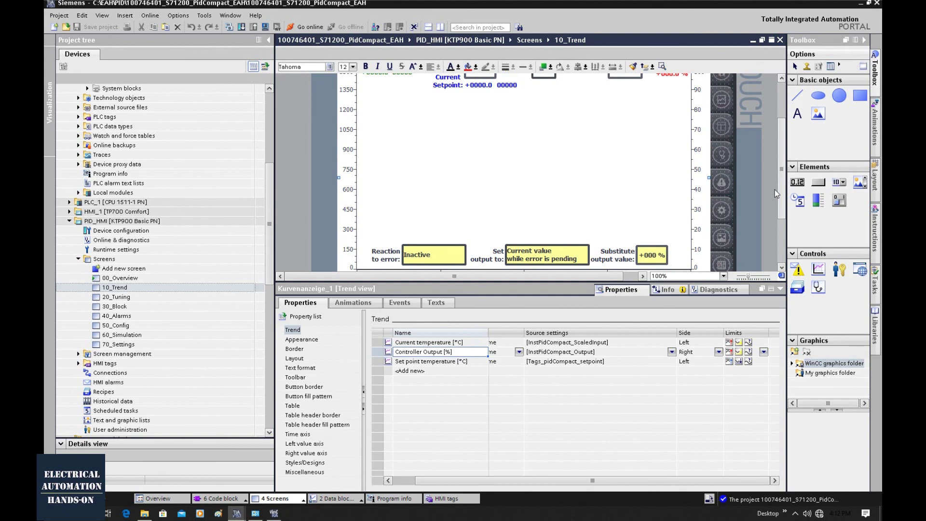
{"action": "scroll", "coordinate": [771, 186], "scroll_direction": "down", "scroll_amount": 1}
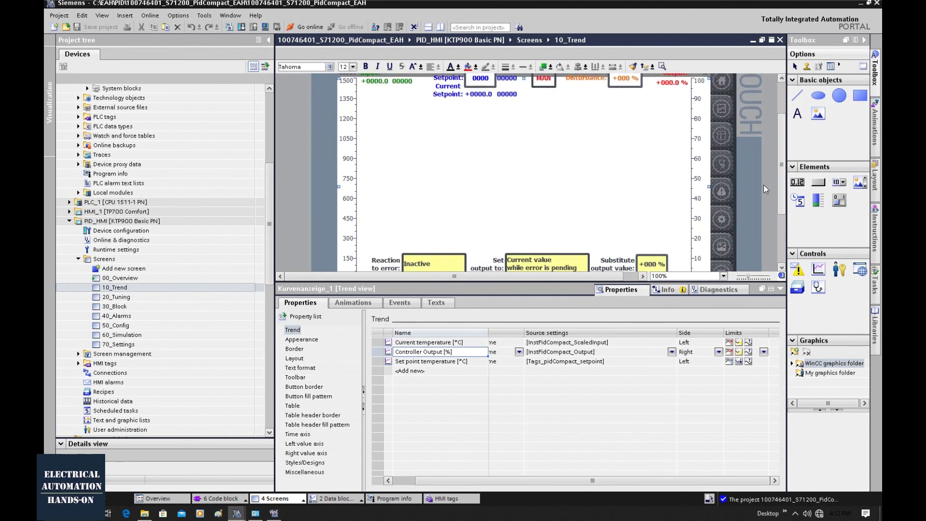
{"action": "scroll", "coordinate": [759, 169], "scroll_direction": "up", "scroll_amount": 3}
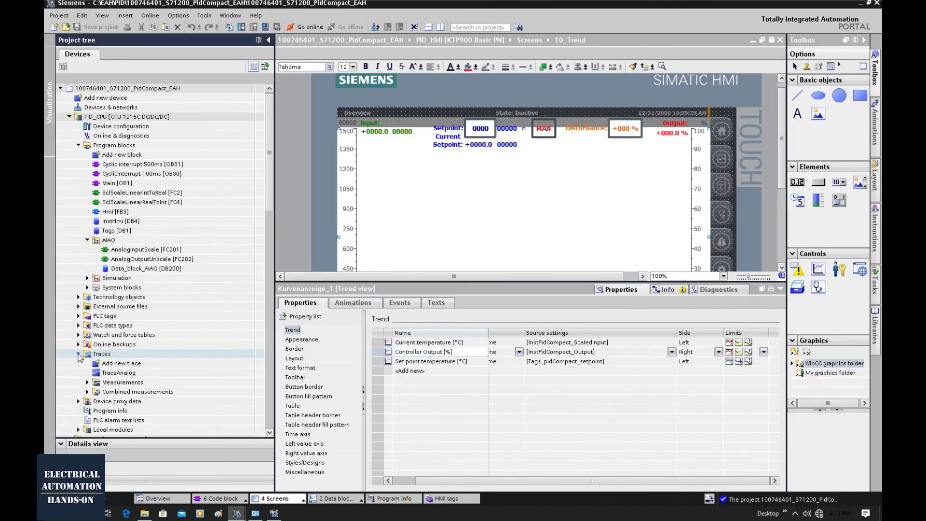
Step: Open the TraceAnalog trace from the traces of PID_CPU [CPU 1215C DC/DC/DC]
{"action": "scroll", "coordinate": [126, 338], "scroll_direction": "up", "scroll_amount": 5}
{"action": "double_click", "coordinate": [123, 316]}
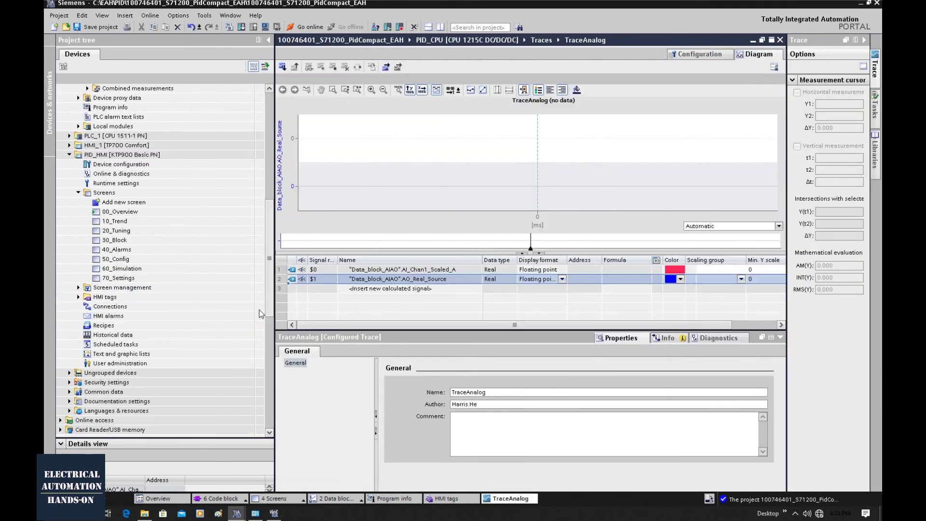
Step: Return to the screens of PID_HMI [KTP900 Basic PN] and reopen the 10_Trend screen
{"action": "scroll", "coordinate": [259, 309], "scroll_direction": "down", "scroll_amount": 1}
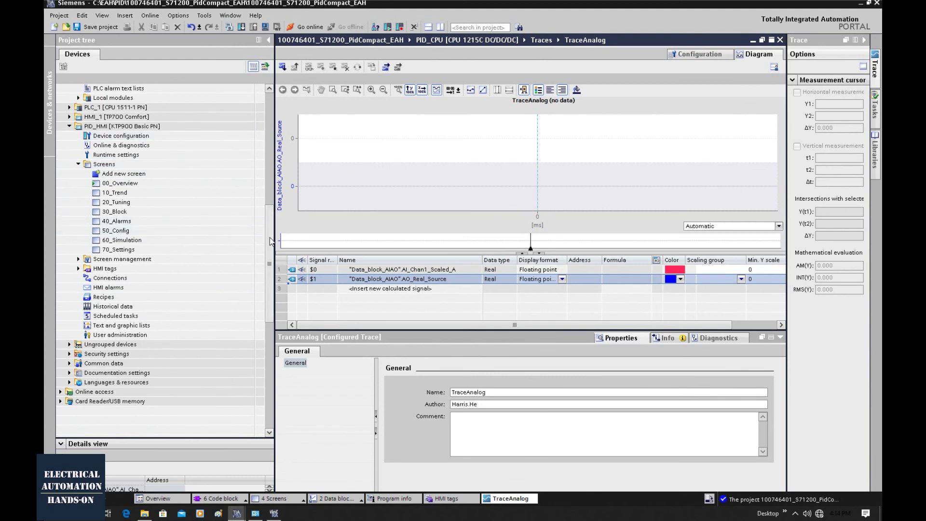
{"action": "scroll", "coordinate": [271, 241], "scroll_direction": "up", "scroll_amount": 1}
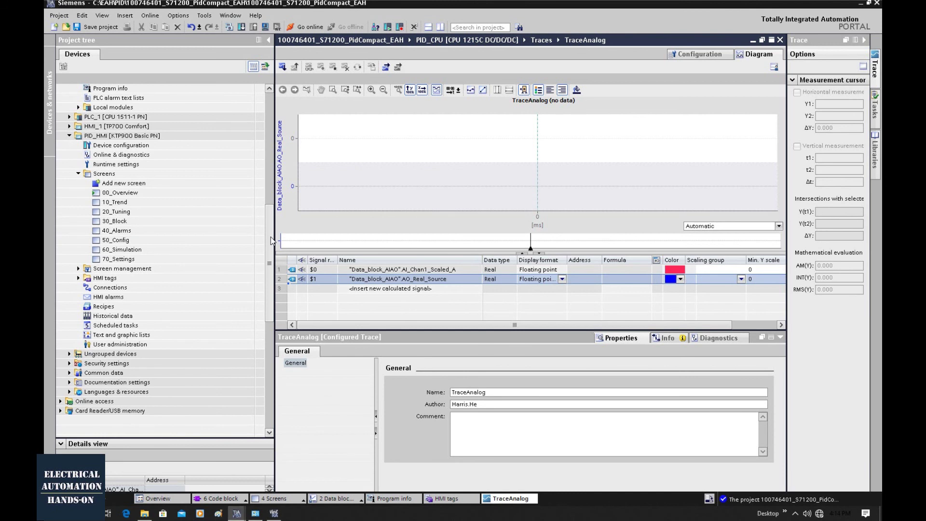
{"action": "left_click_drag", "start_coordinate": [271, 240], "coordinate": [271, 224]}
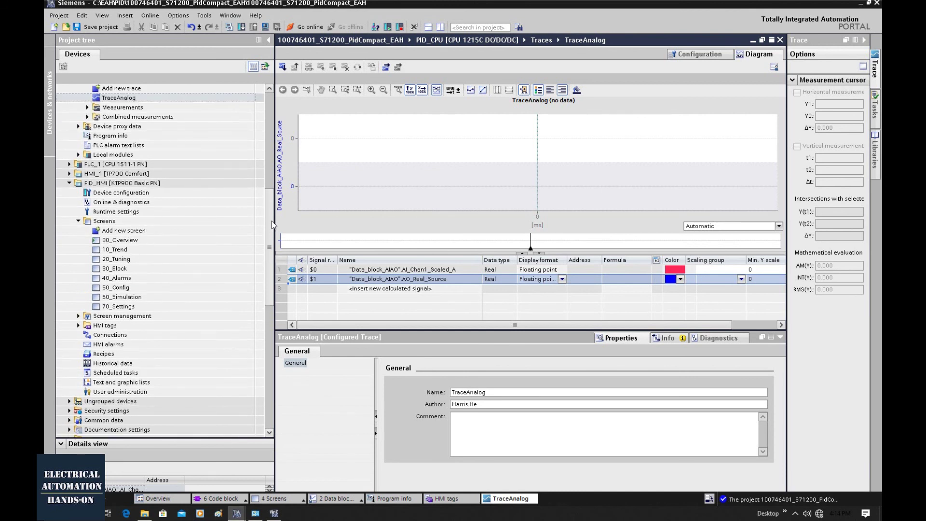
{"action": "scroll", "coordinate": [271, 221], "scroll_direction": "down", "scroll_amount": 2}
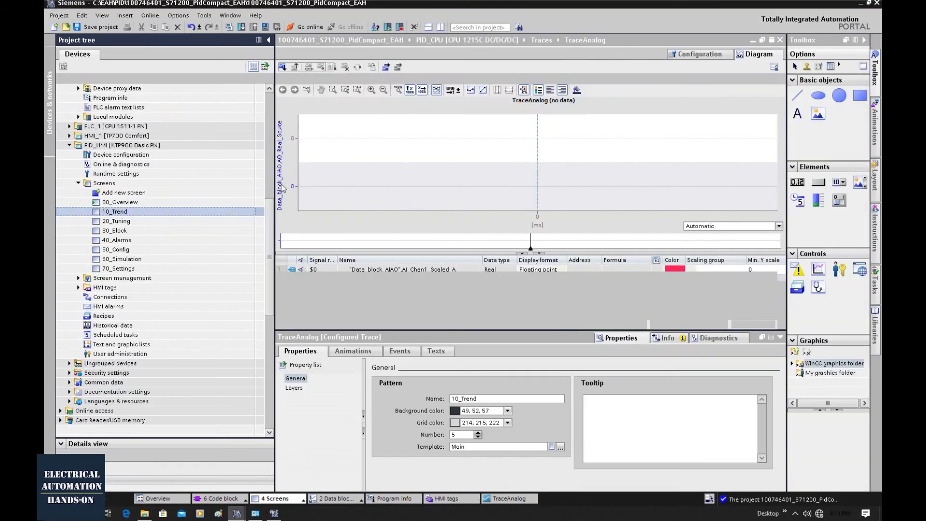
{"action": "double_click", "coordinate": [207, 214]}
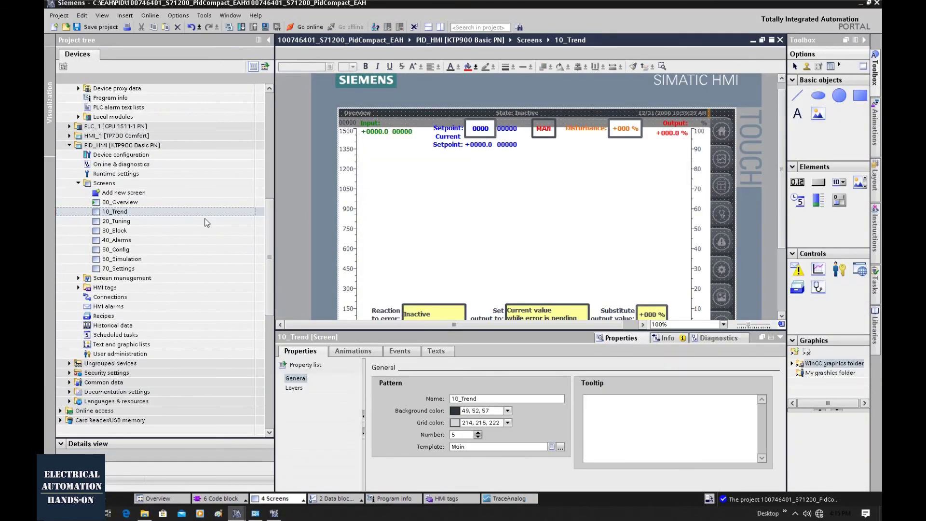
Step: Select the trend view on the reopened 10_Trend screen and inspect the source settings of the temperature and controller output trends
{"action": "left_click", "coordinate": [819, 269]}
{"action": "left_click_drag", "start_coordinate": [817, 269], "coordinate": [497, 203]}
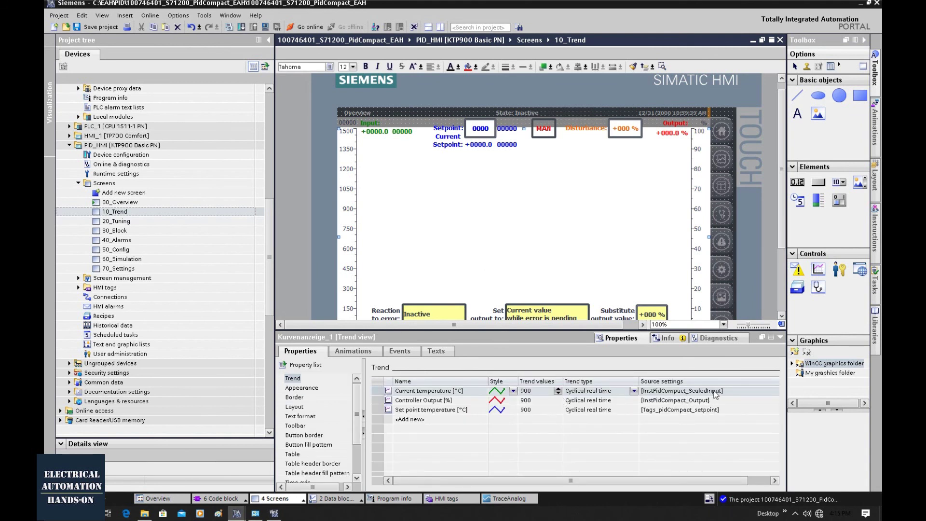
{"action": "left_click", "coordinate": [674, 402]}
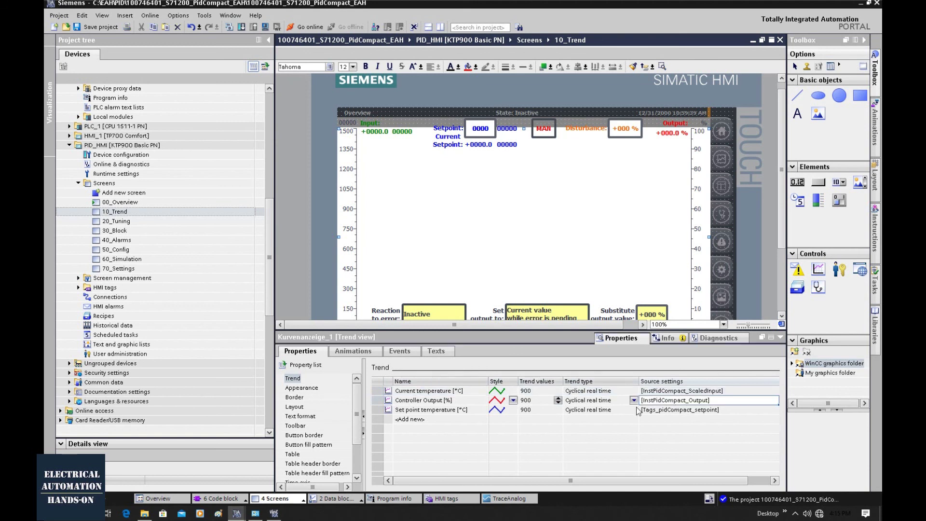